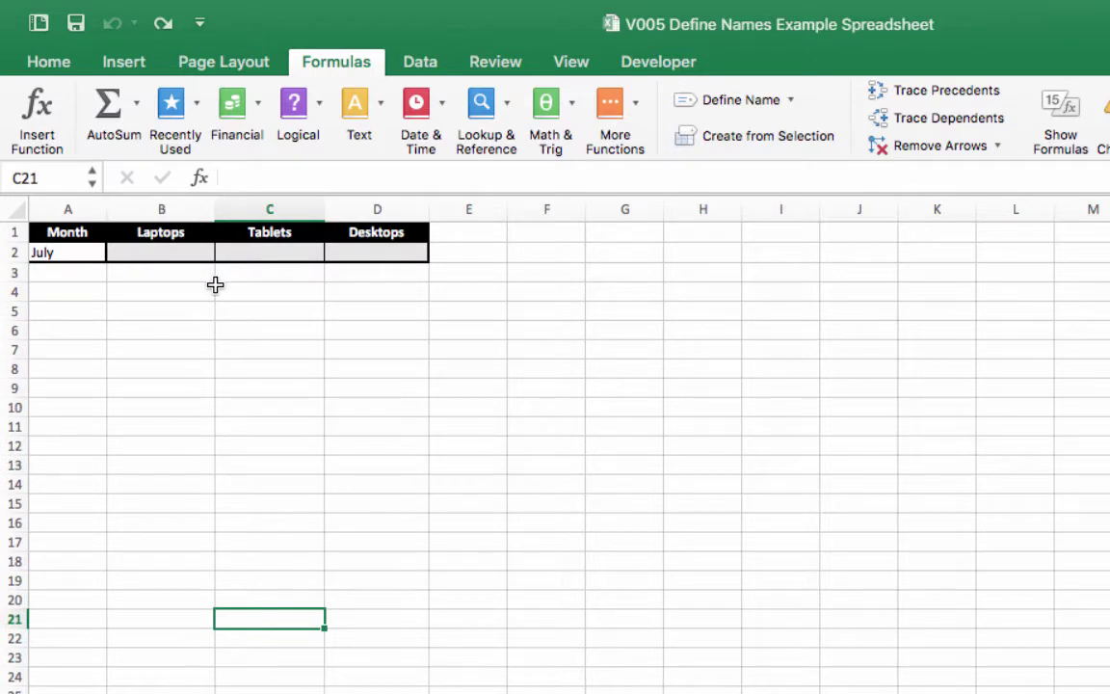
# Check the month choices in A2's dropdown on the lookup sheet, leaving July selected.
pyautogui.click(168, 253)
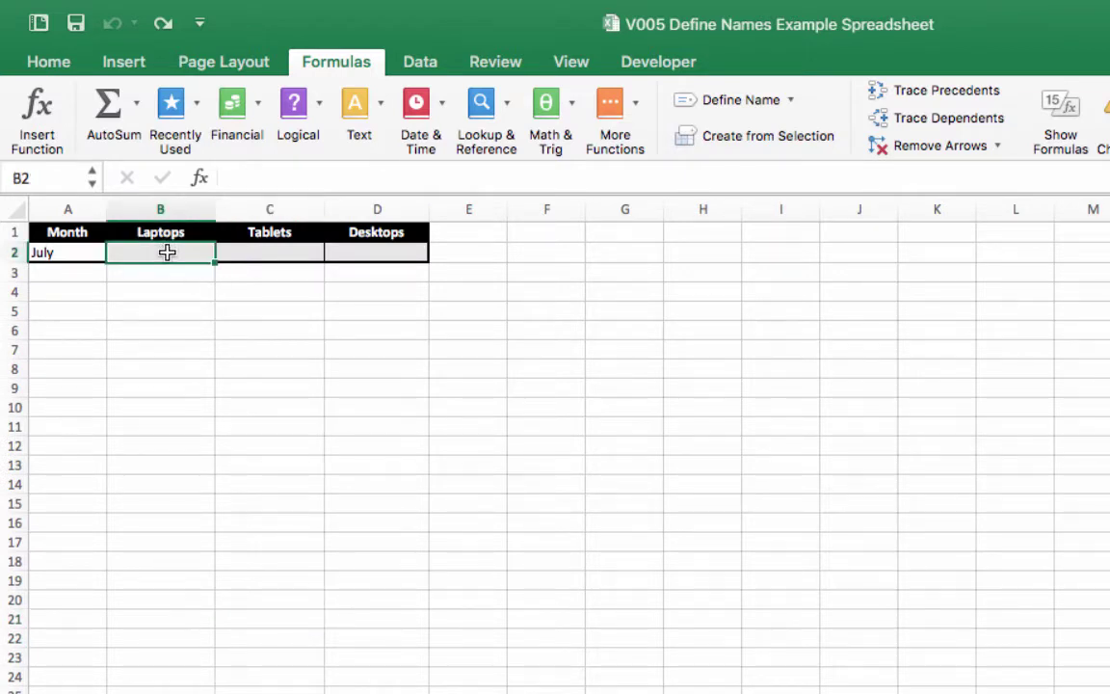
pyautogui.click(96, 251)
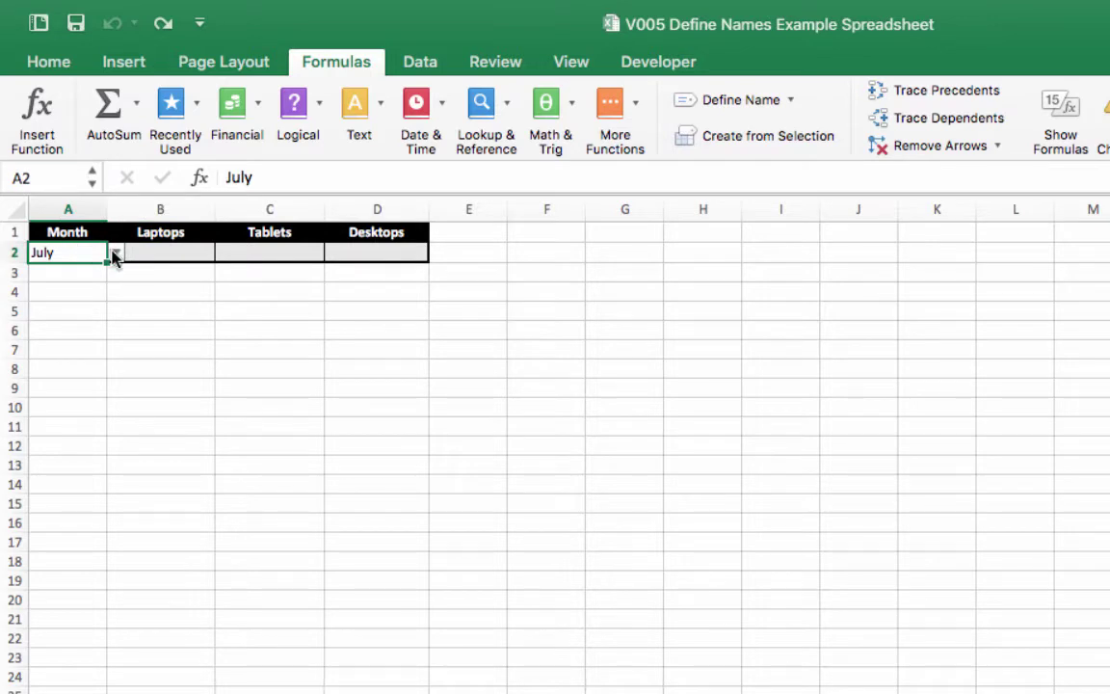
pyautogui.click(114, 252)
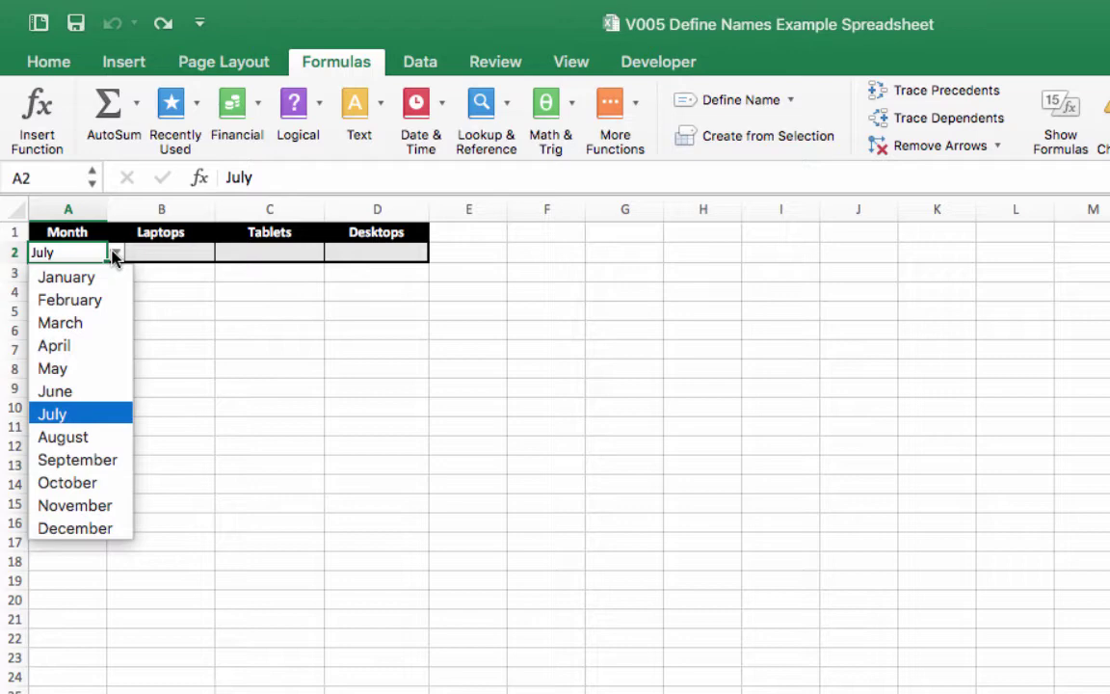
pyautogui.click(114, 252)
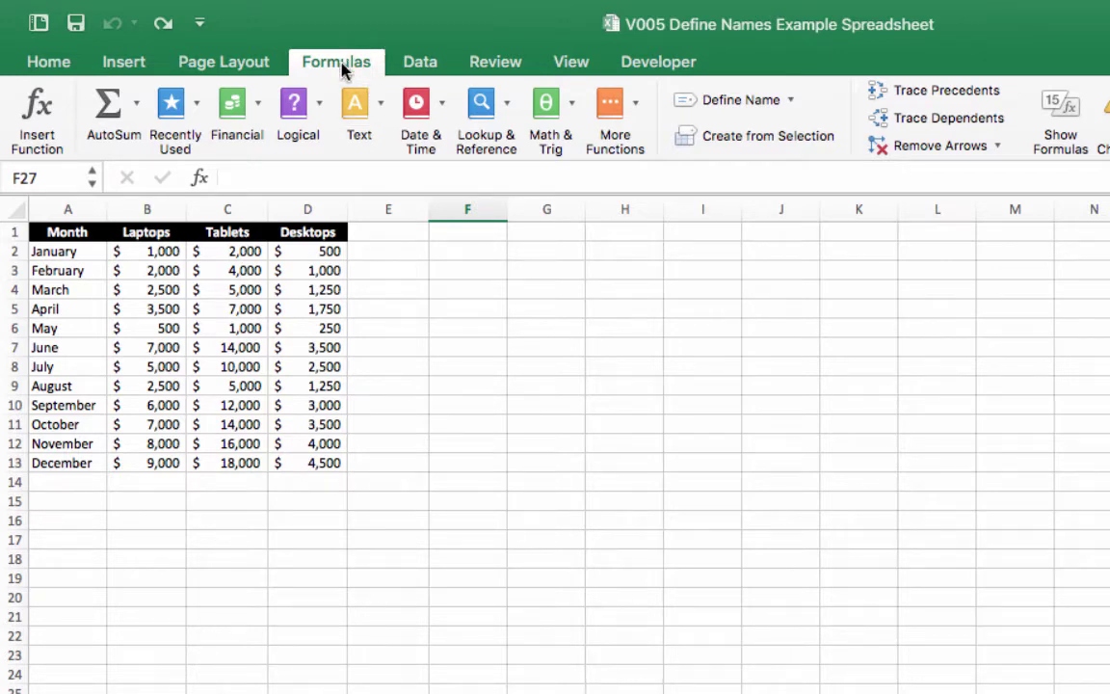
# Create the name SalesTable and select A1:D13 on the Table sheet as its range.
pyautogui.click(712, 101)
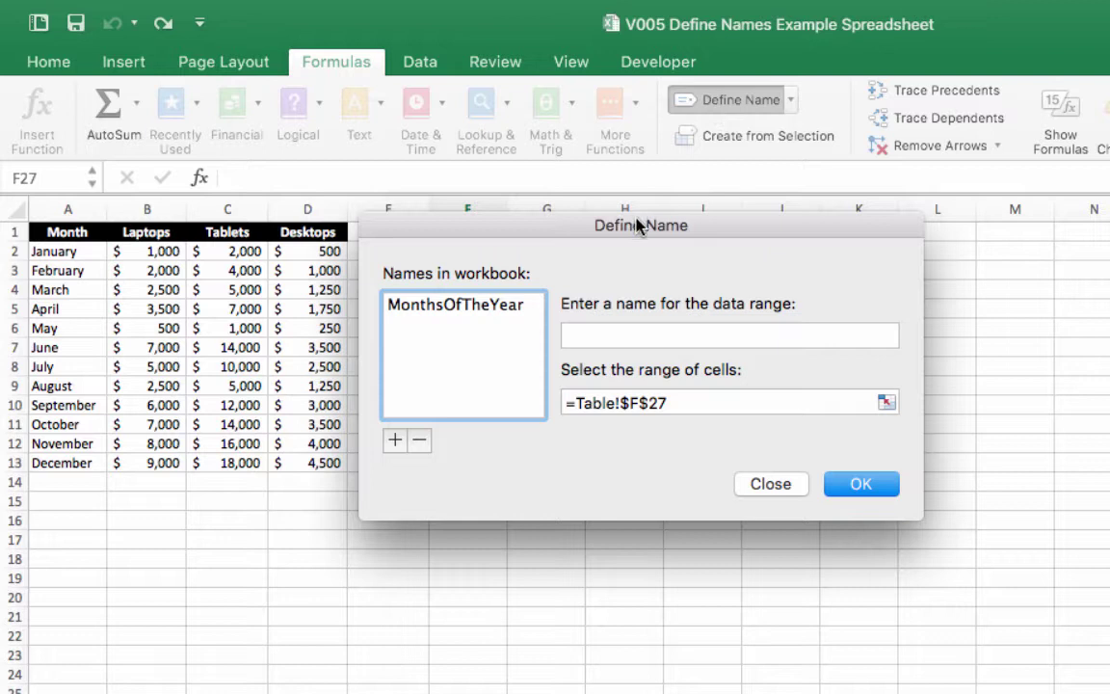
pyautogui.moveTo(639, 224); pyautogui.dragTo(691, 222)
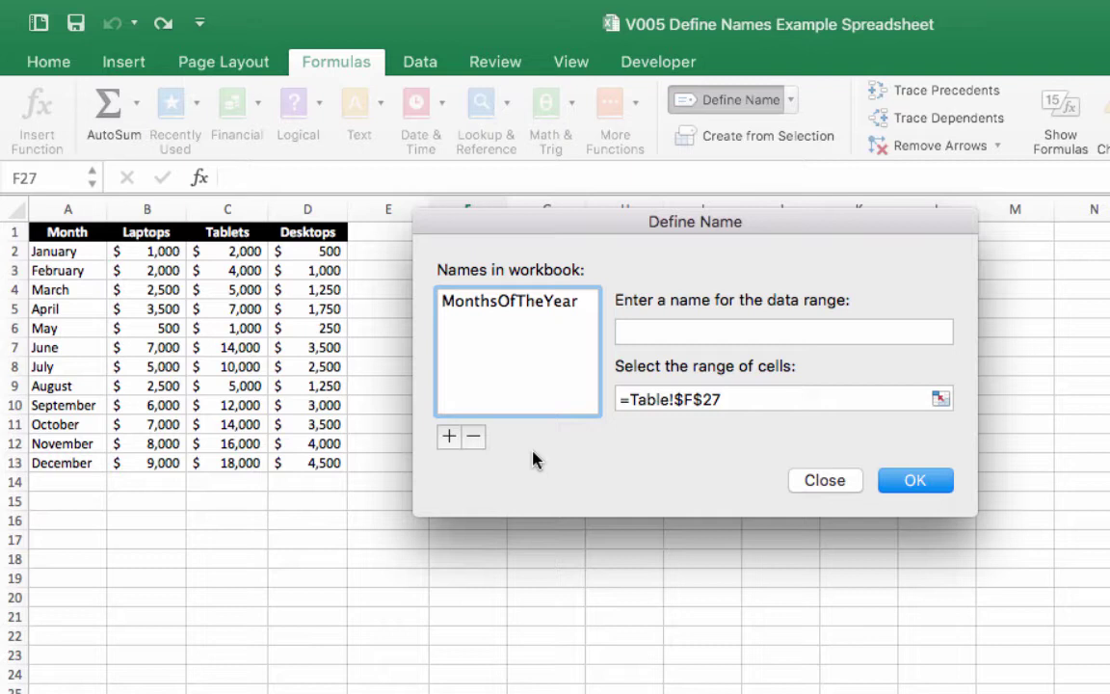
pyautogui.click(632, 333)
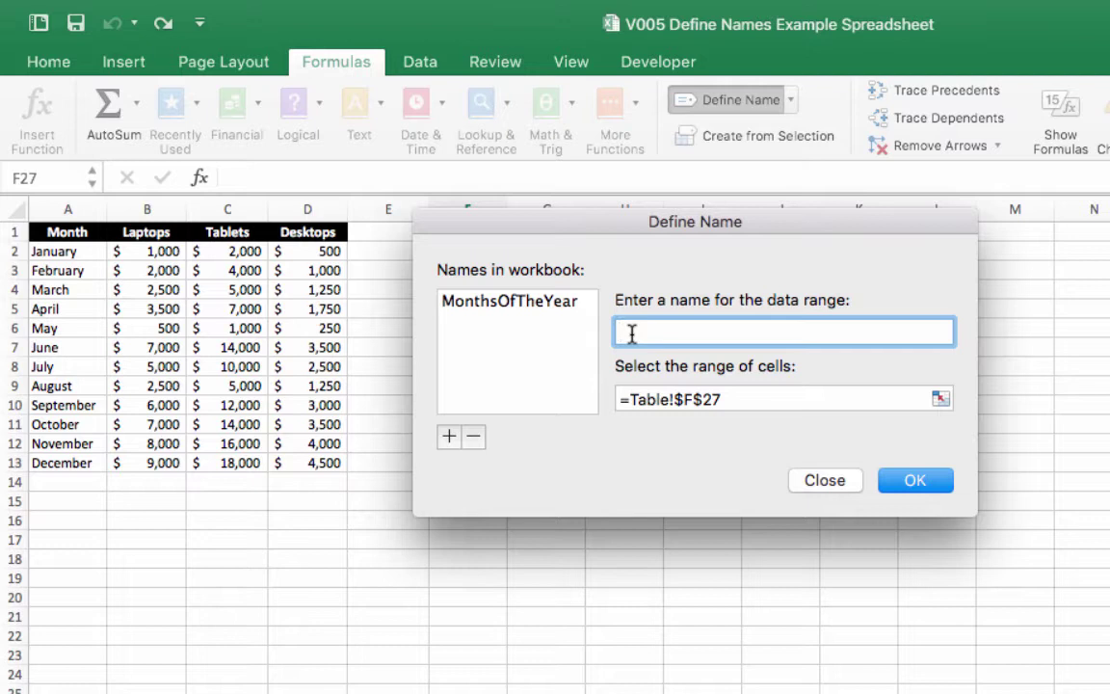
pyautogui.write('SalesTable')
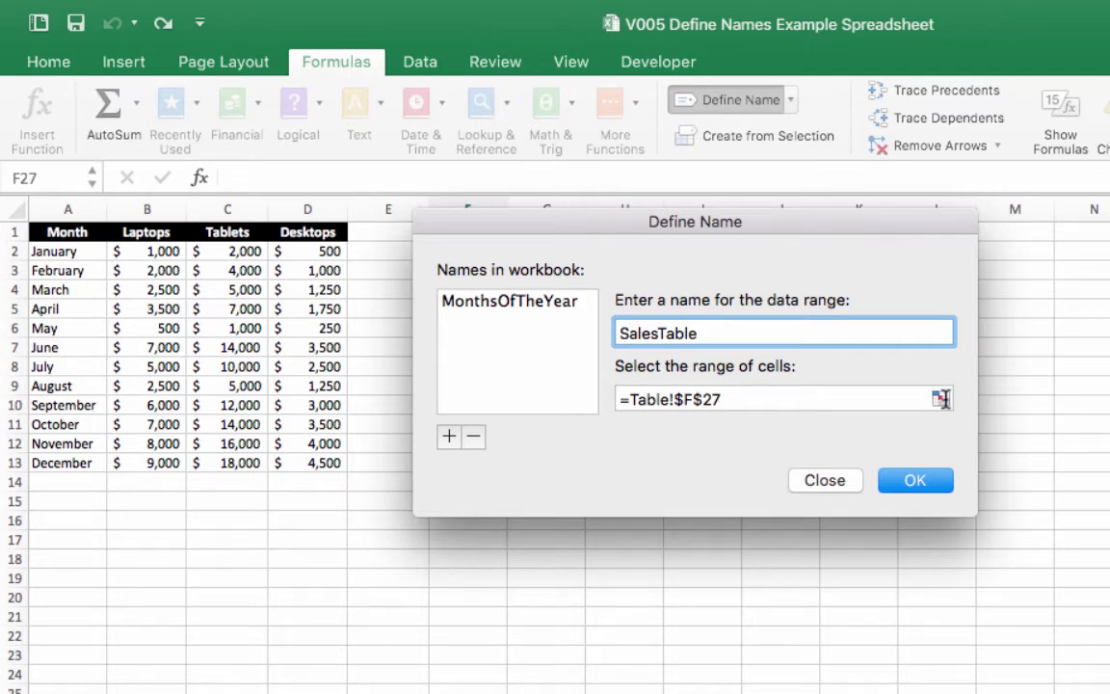
pyautogui.click(940, 398)
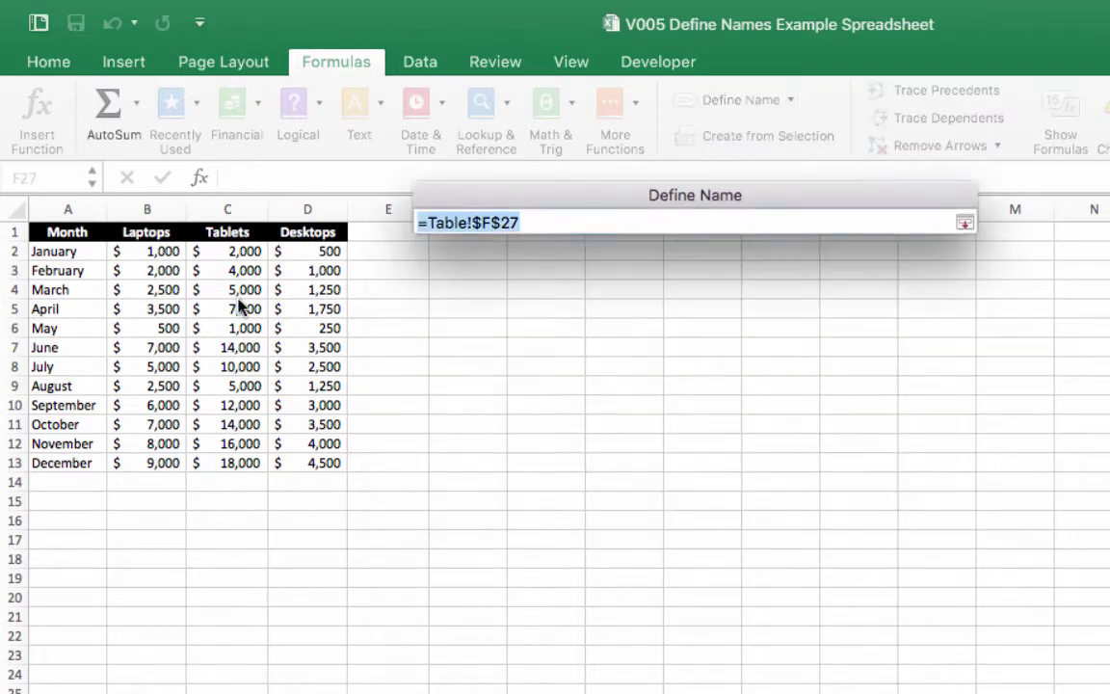
pyautogui.click(39, 240)
pyautogui.moveTo(38, 239); pyautogui.dragTo(306, 466)
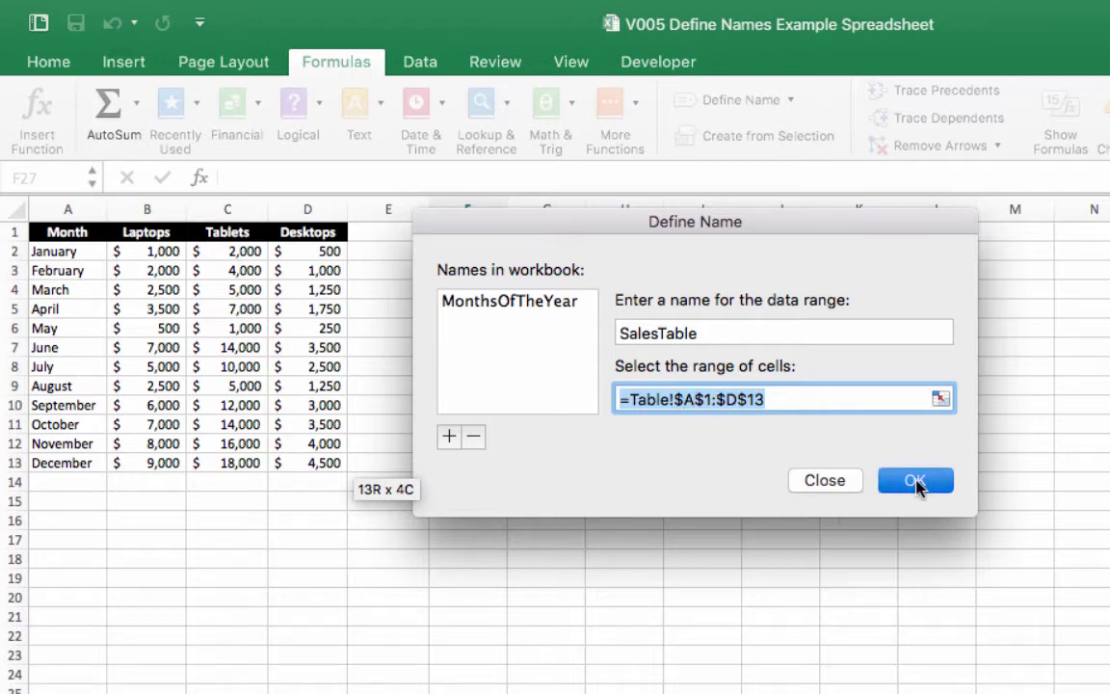
# Confirm the SalesTable name, check A1:D13, then select B2 on the July lookup sheet.
pyautogui.click(915, 480)
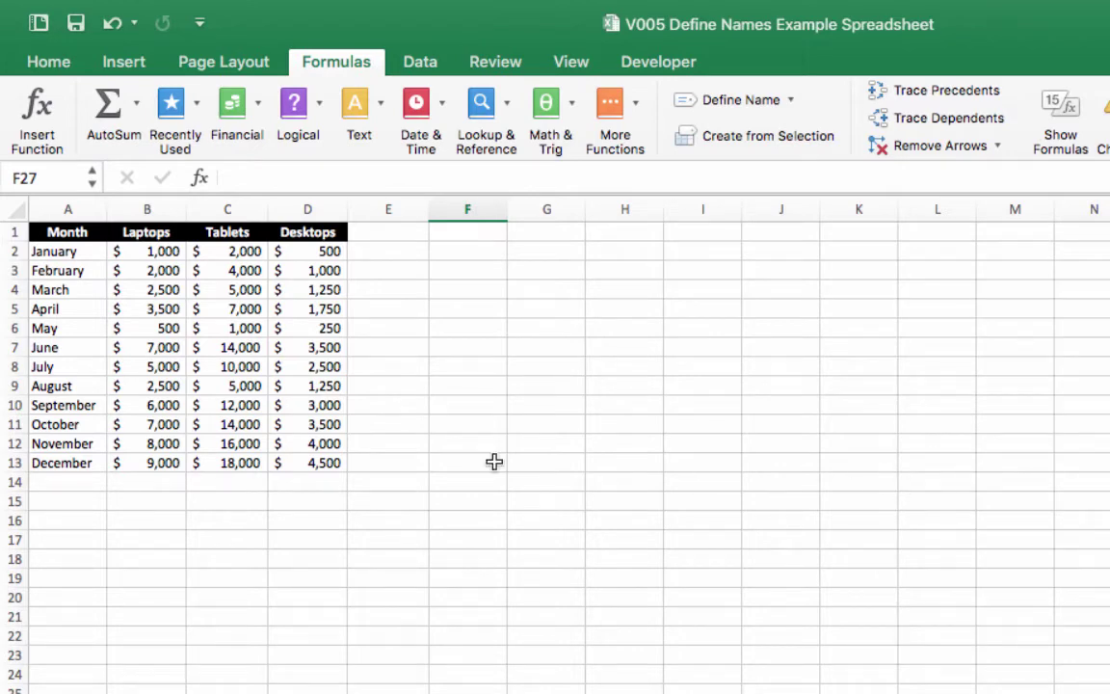
pyautogui.moveTo(53, 231); pyautogui.dragTo(303, 456)
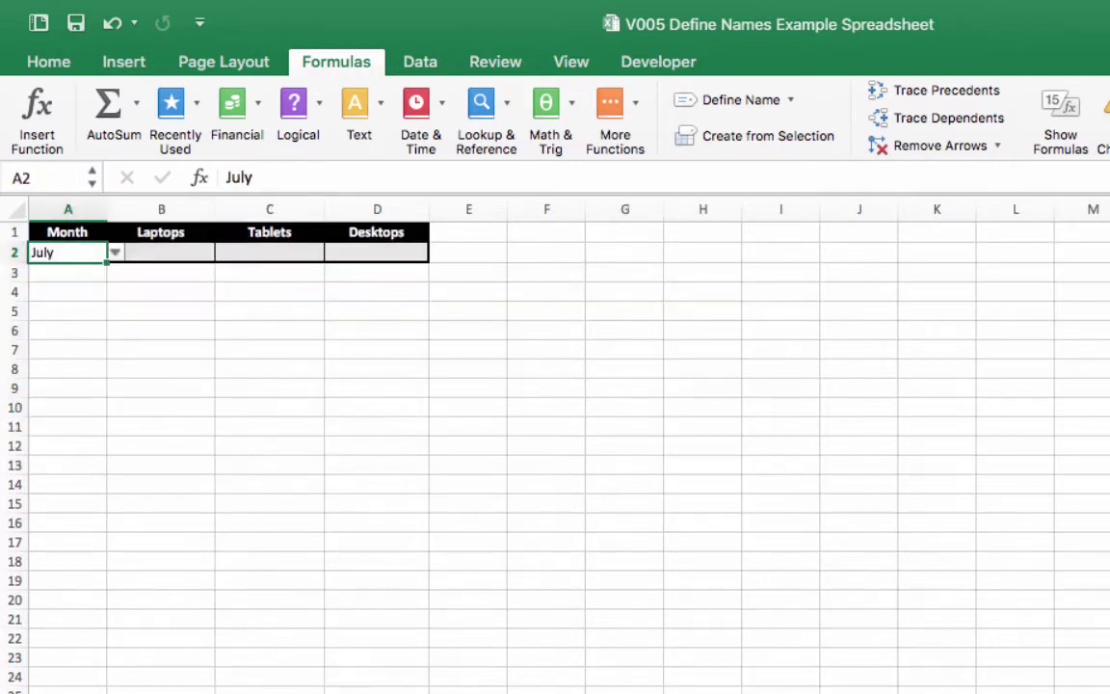
pyautogui.click(157, 253)
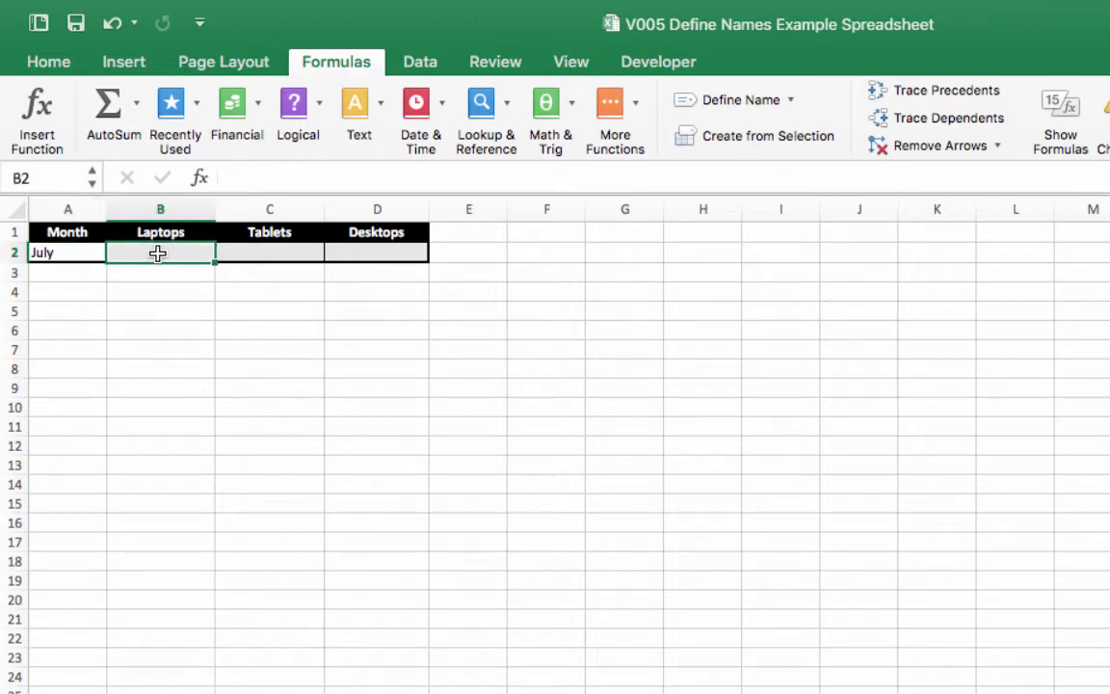
# Start B2's formula as =VLOOKUP($A$2 with an absolute month reference.
pyautogui.write('=')
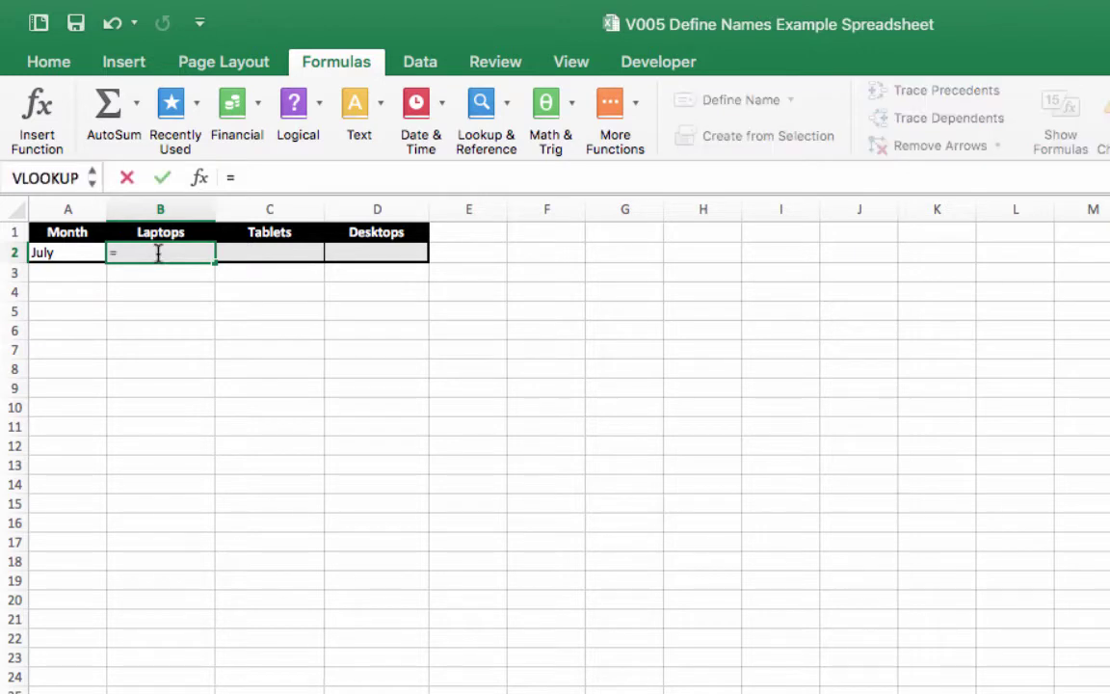
pyautogui.write('VLOOKU')
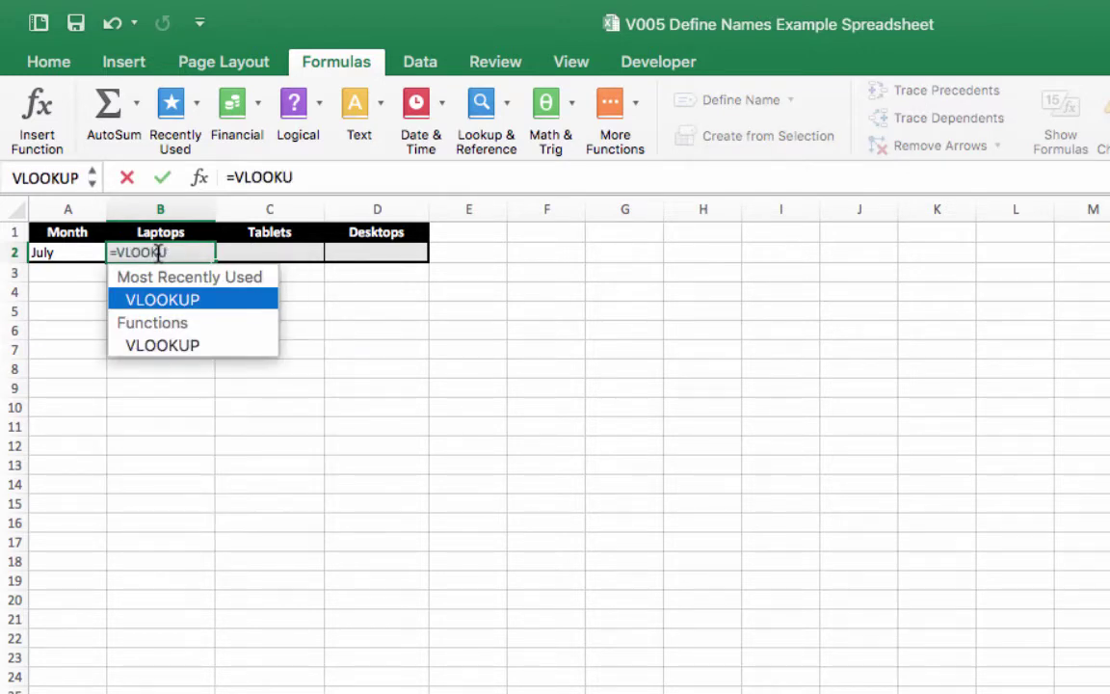
pyautogui.write('P(')
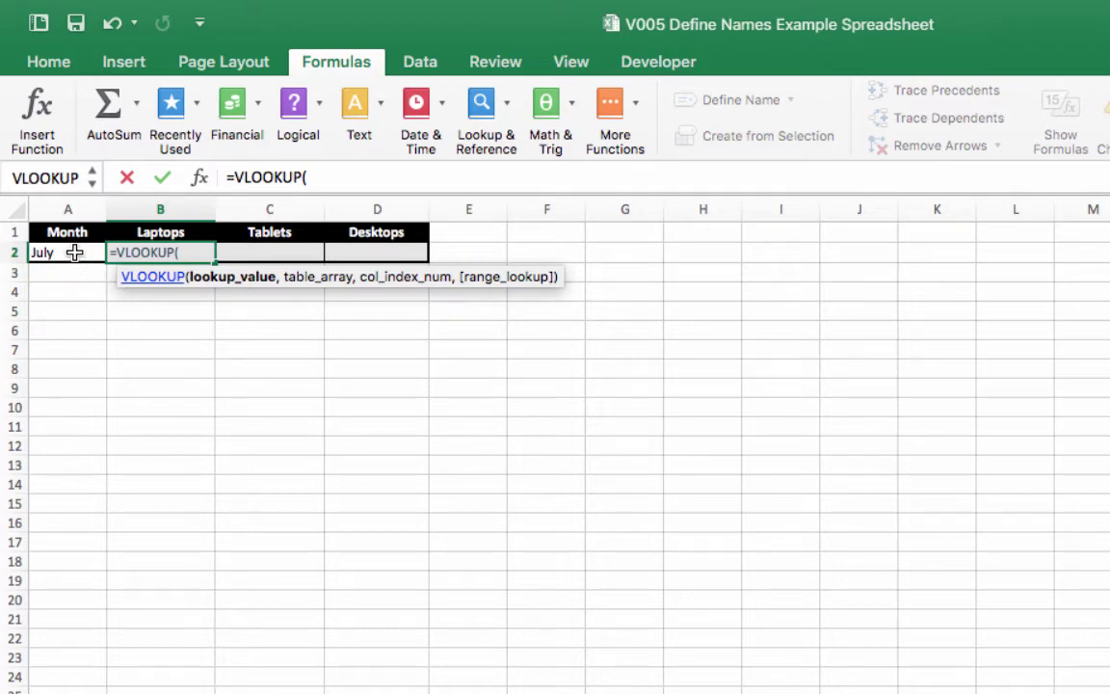
pyautogui.write('A@')
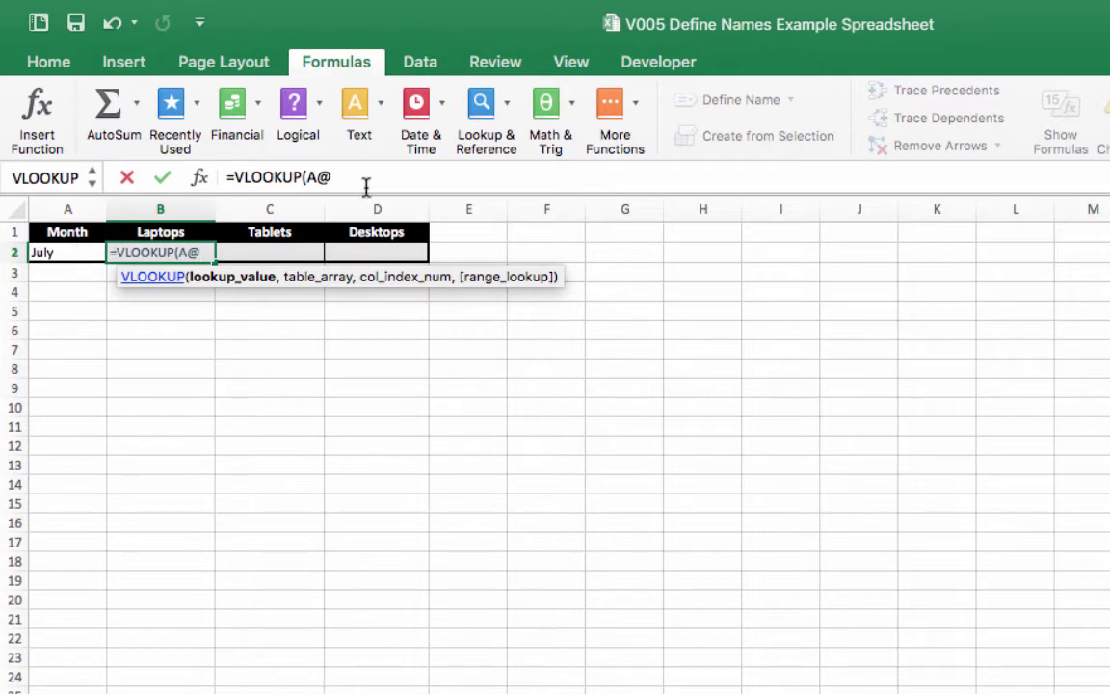
pyautogui.press('BackSpace')
pyautogui.write('2')
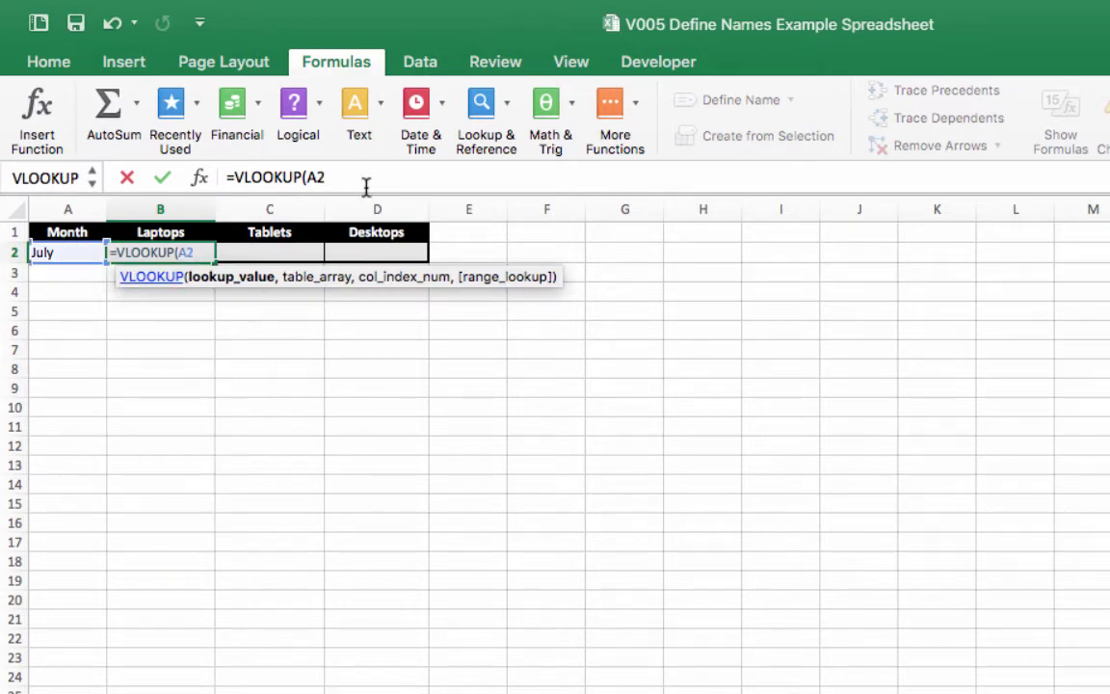
pyautogui.click(309, 177)
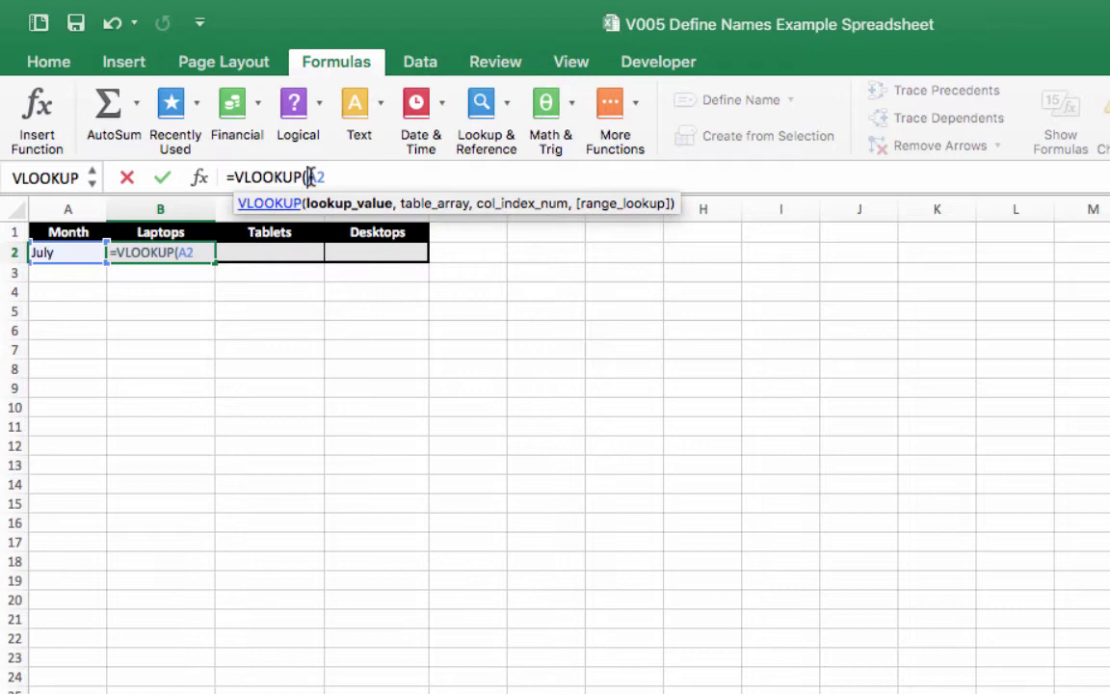
pyautogui.write('$')
pyautogui.press('Right')
pyautogui.write('$')
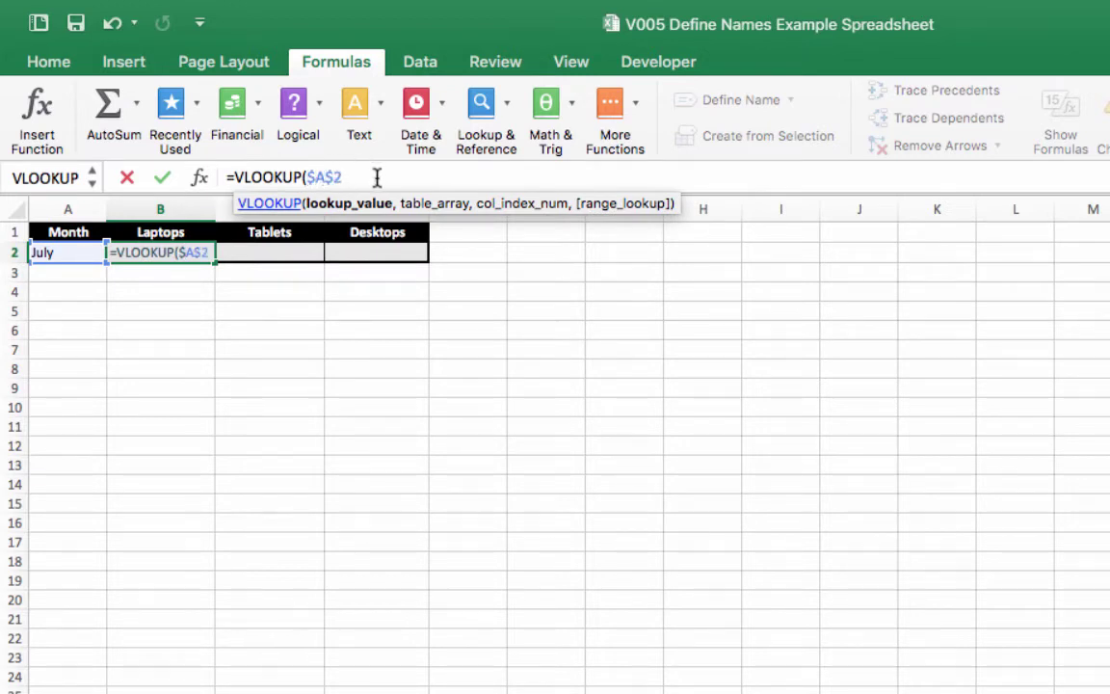
pyautogui.press('Right')
# Complete it as =VLOOKUP($A$2,SalesTable,2,FALSE) so B2 shows 5,000.
pyautogui.write(',')
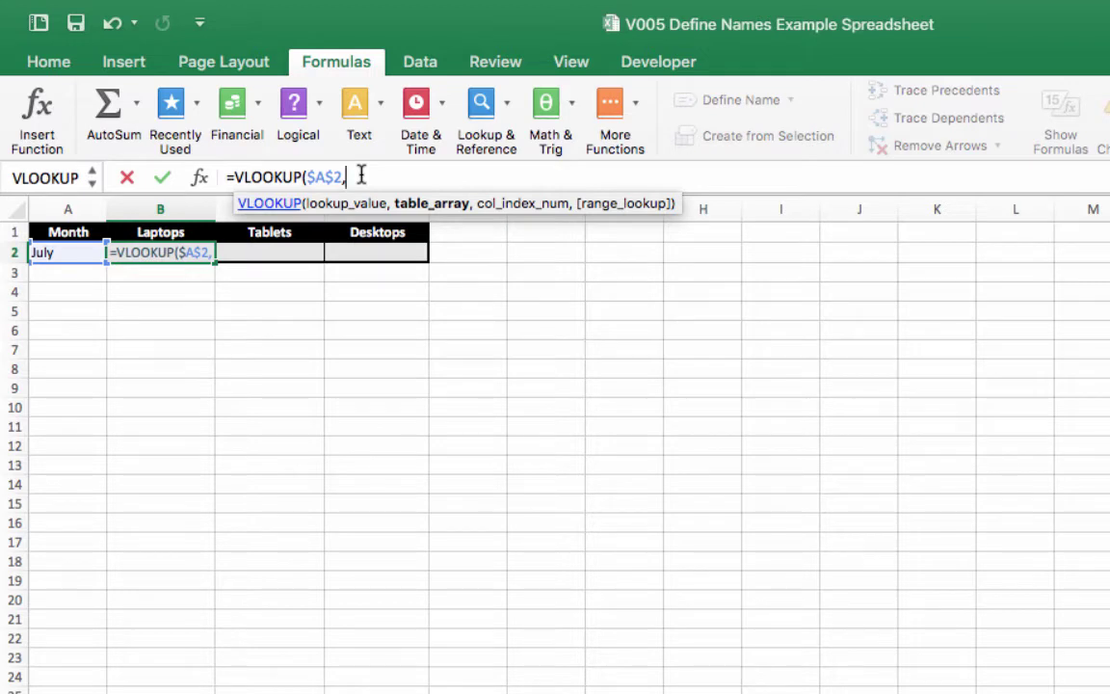
pyautogui.write('Sal')
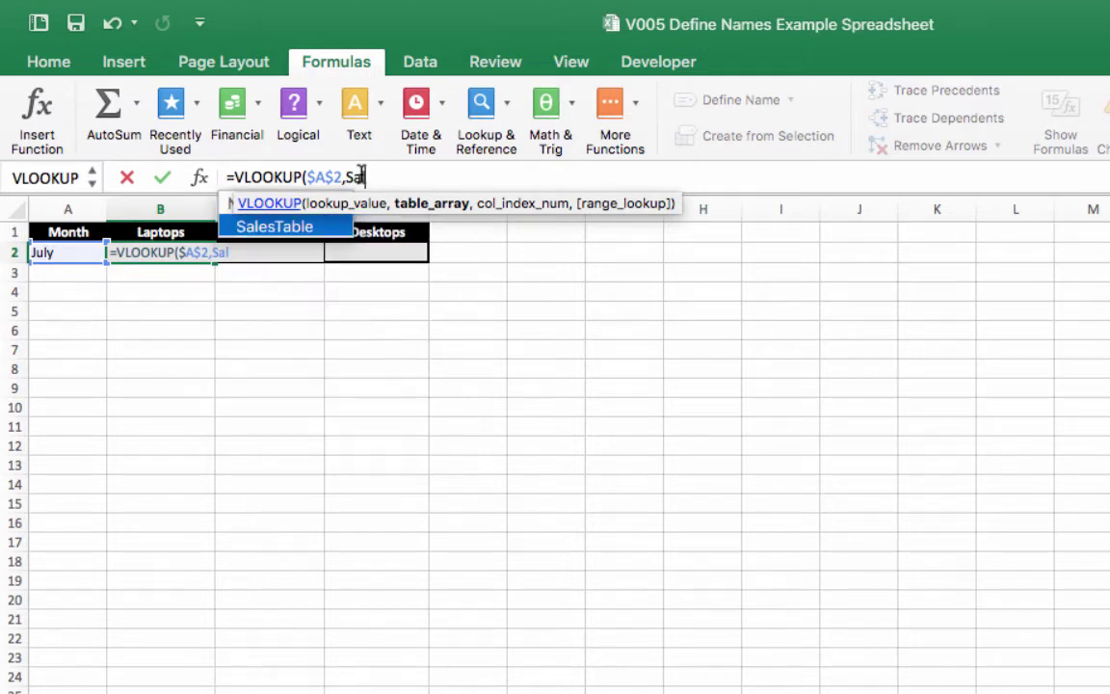
pyautogui.doubleClick(298, 229)
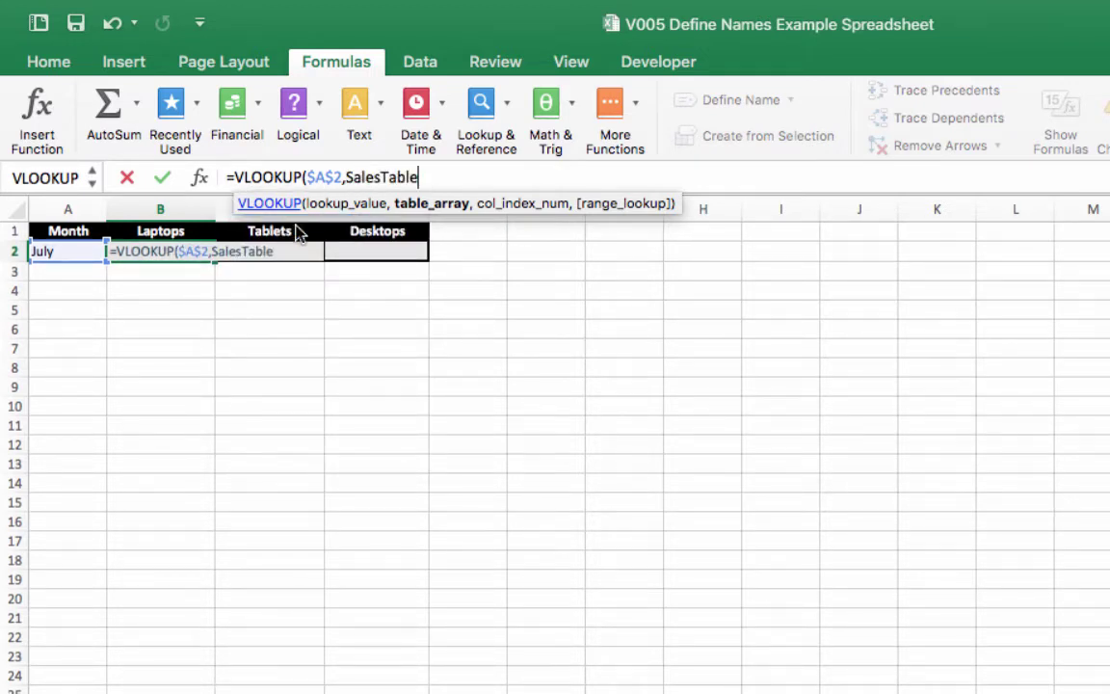
pyautogui.write(',')
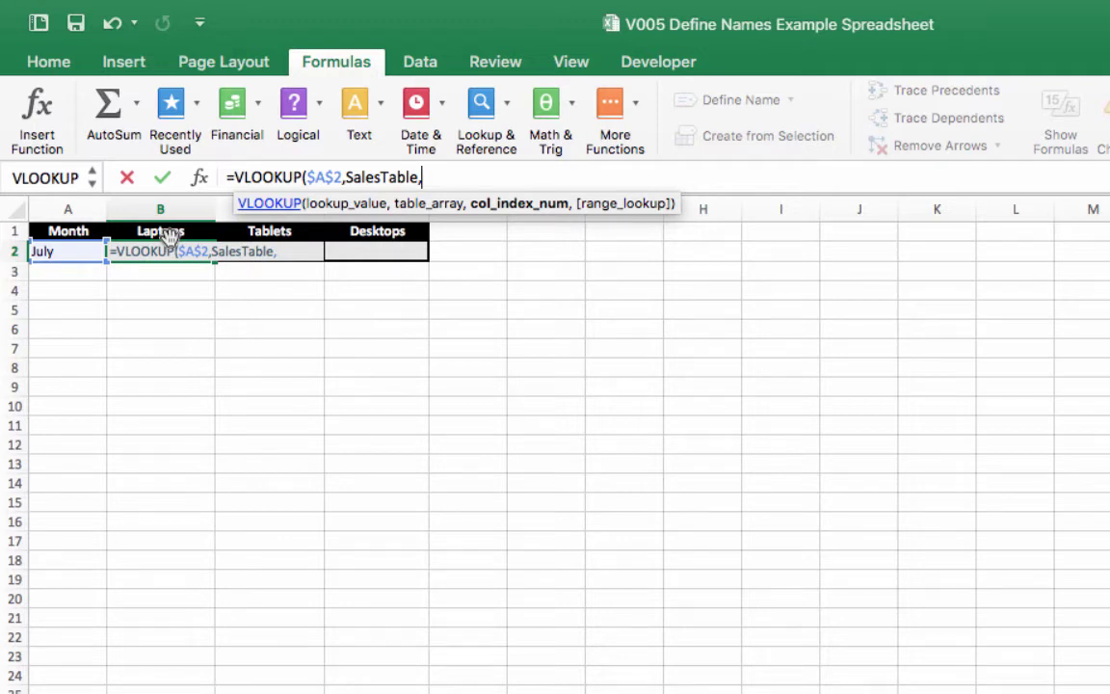
pyautogui.write('2')
pyautogui.write(',fa')
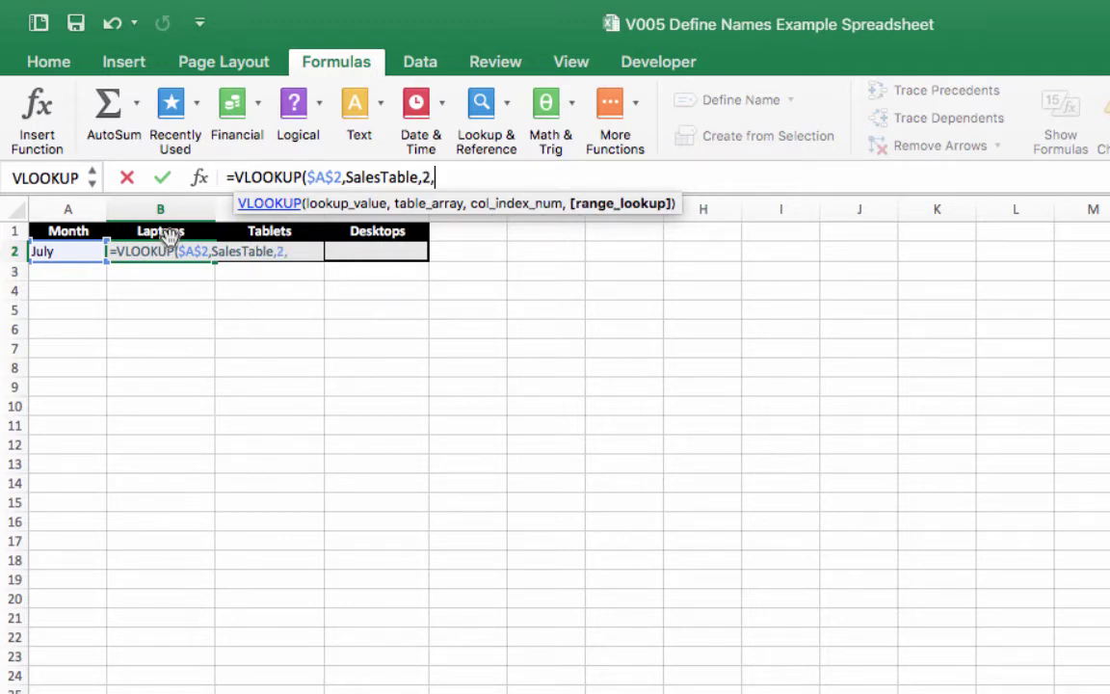
pyautogui.write('lse')
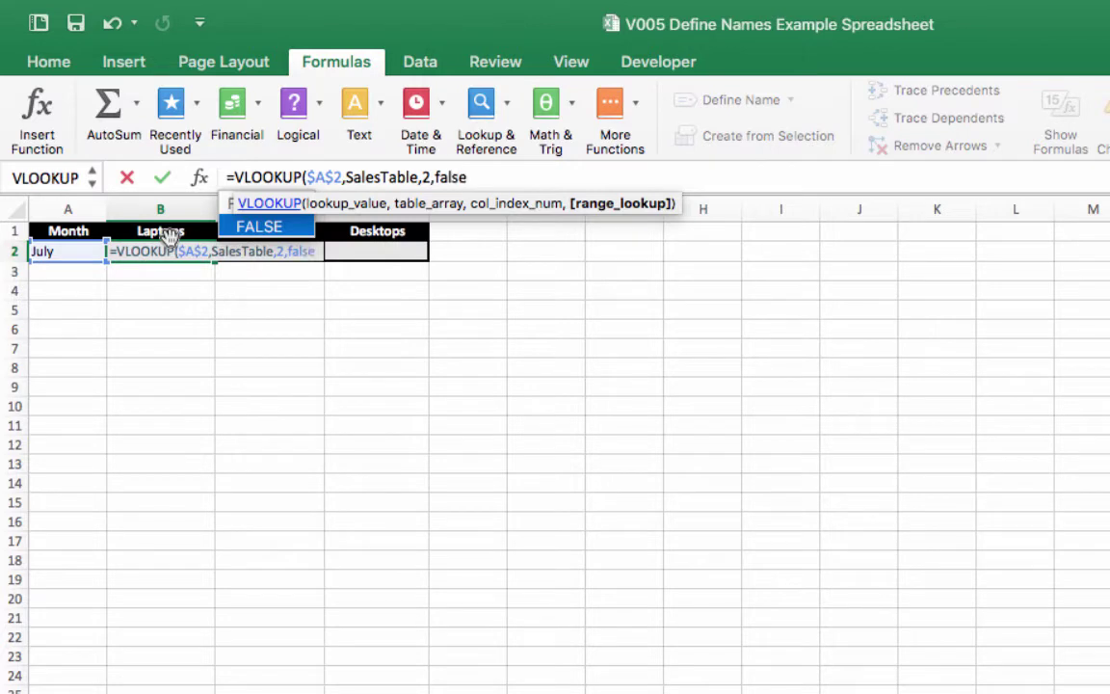
pyautogui.doubleClick(274, 228)
pyautogui.press('Right')
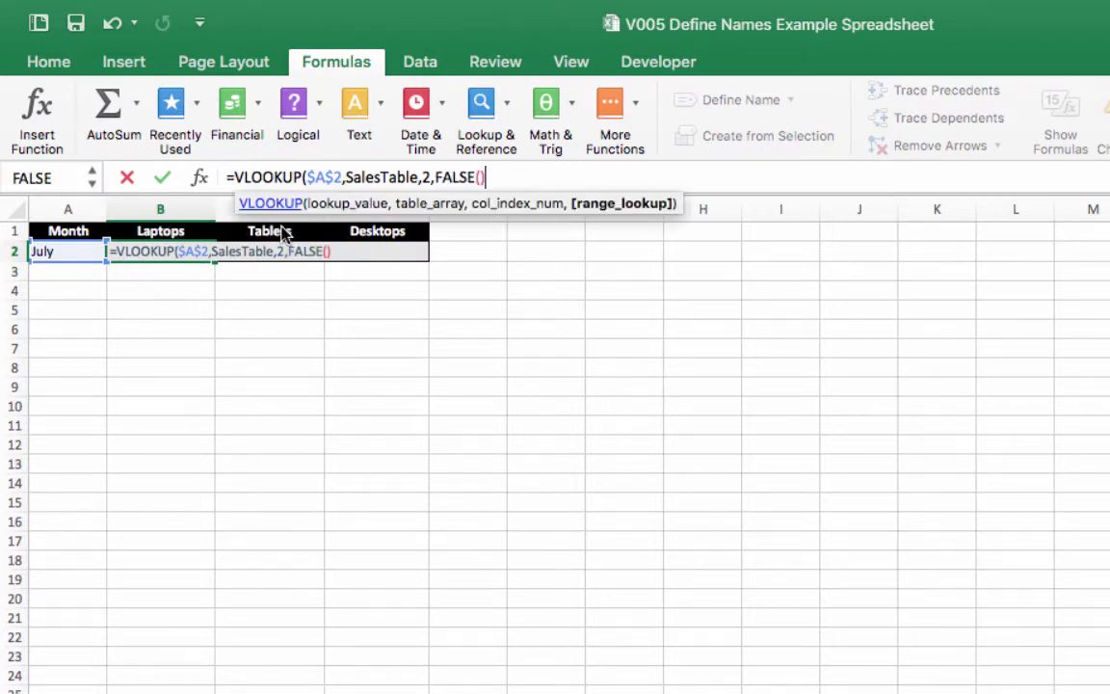
pyautogui.press('BackSpace')
pyautogui.press('BackSpace')
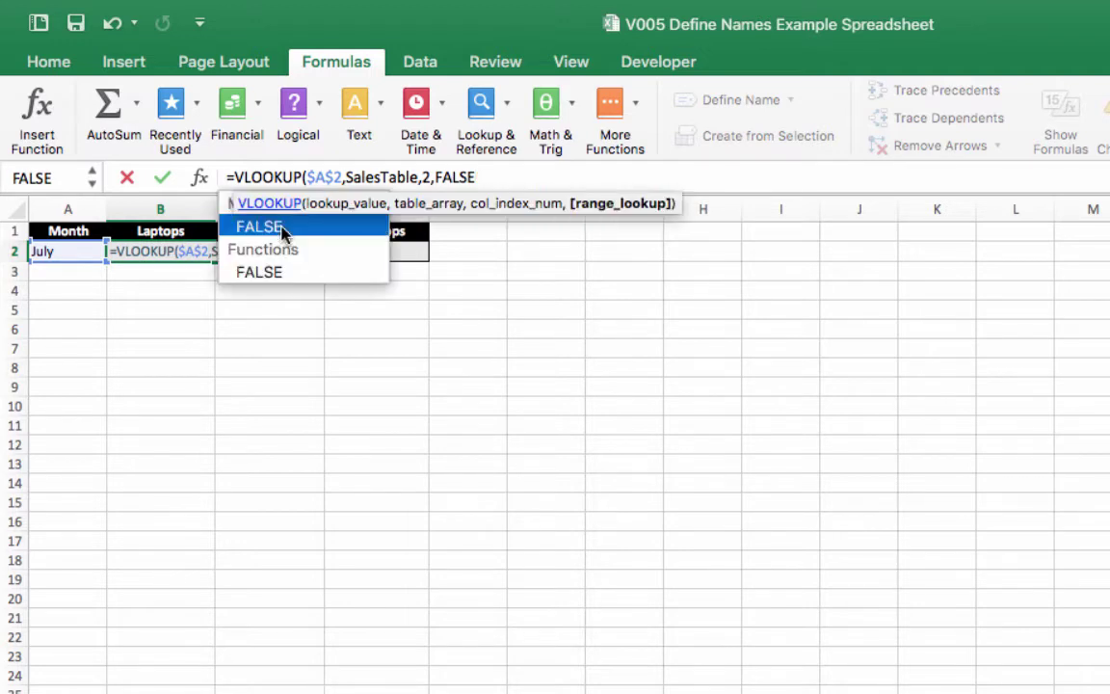
pyautogui.write(')')
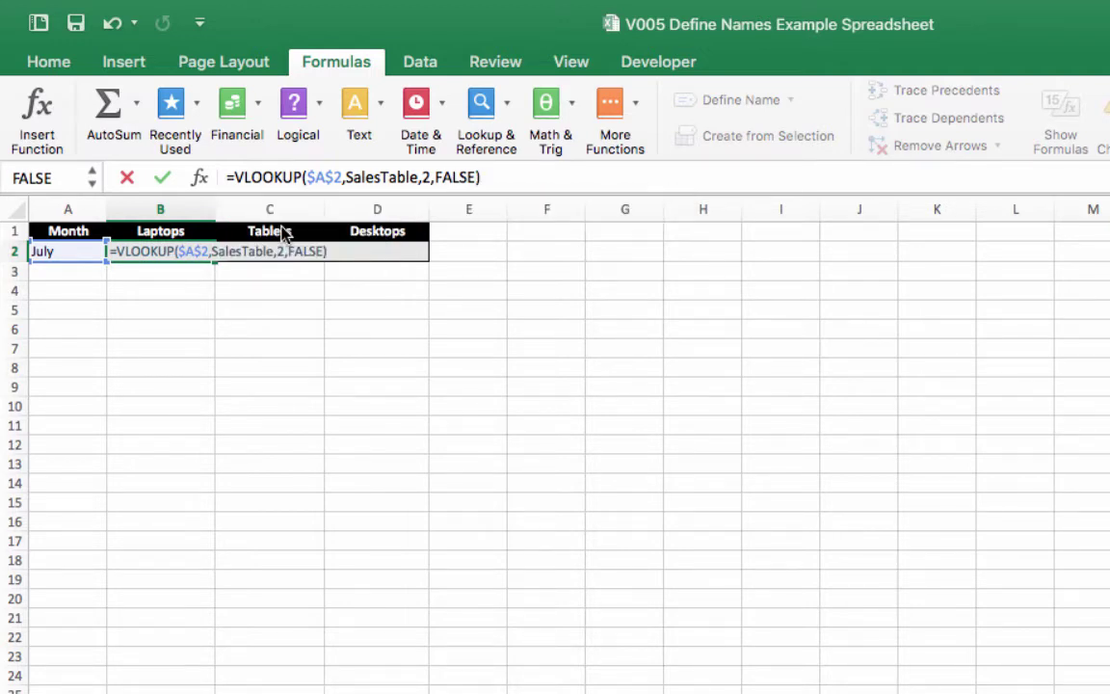
pyautogui.press('Return')
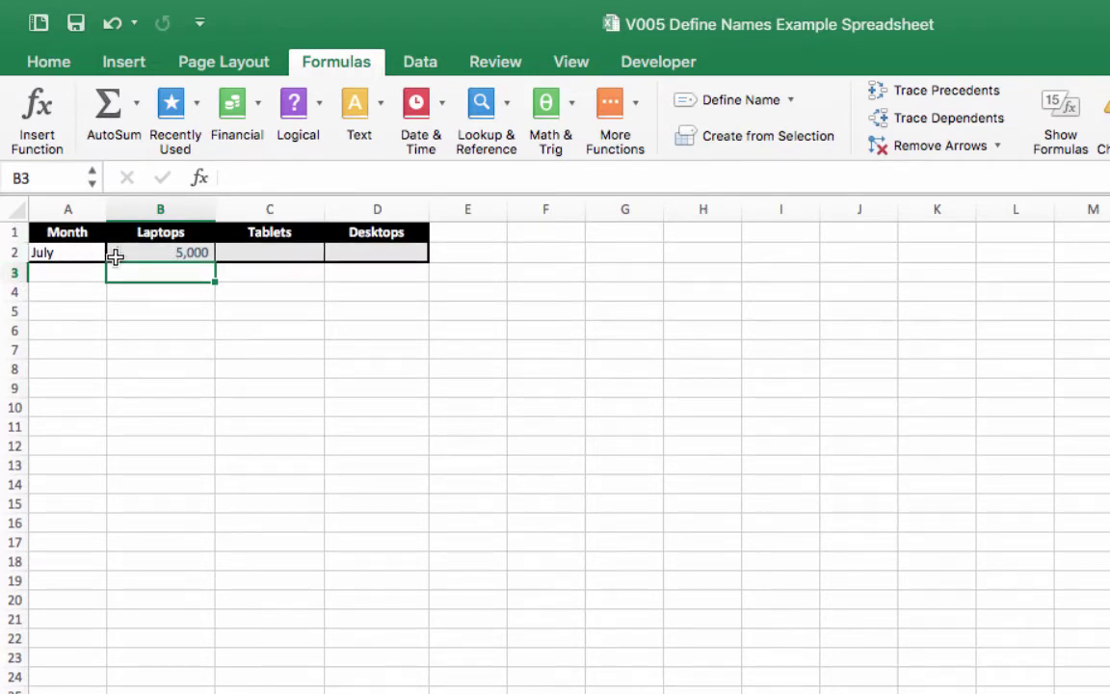
# Paste B2's VLOOKUP formula into the Tablets cell C2 and Desktops cell D2.
pyautogui.click(171, 252)
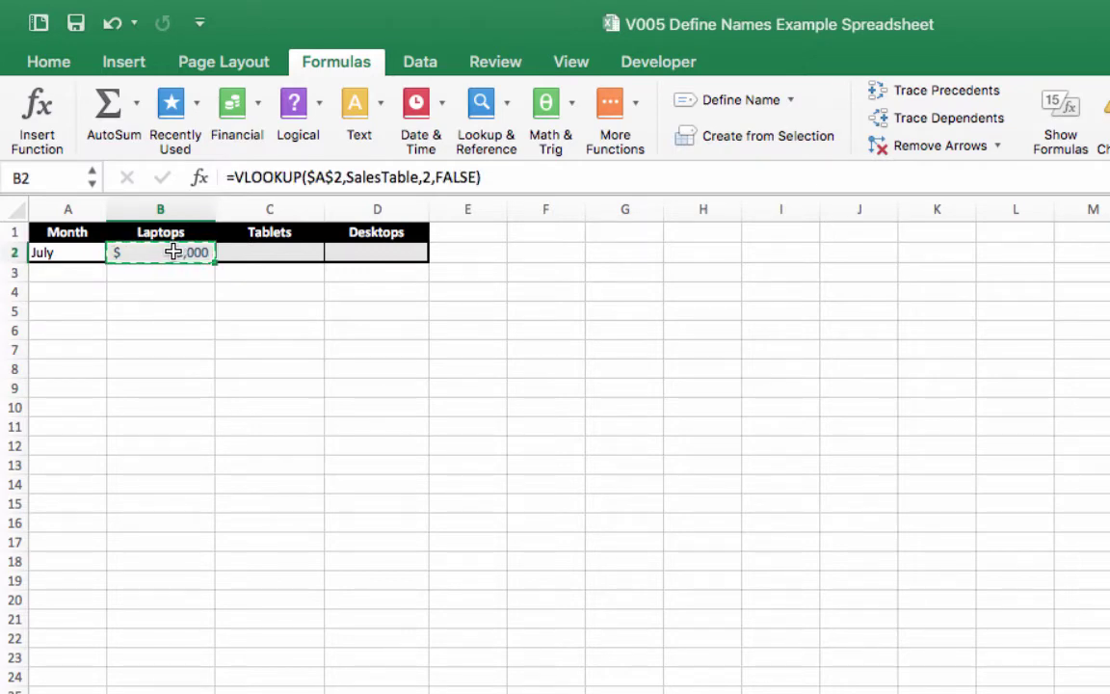
pyautogui.click(261, 252)
pyautogui.press('super+v')
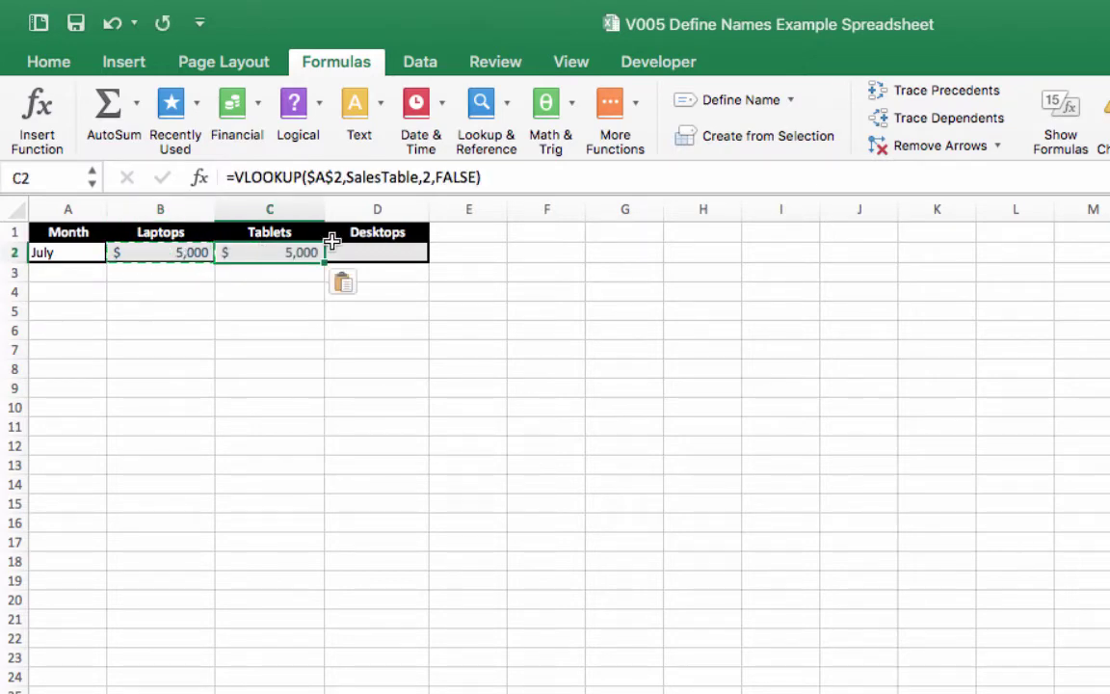
pyautogui.click(384, 245)
pyautogui.press('super+v')
# Change C2's column index to 3 so Tablets shows $10,000.
pyautogui.click(298, 251)
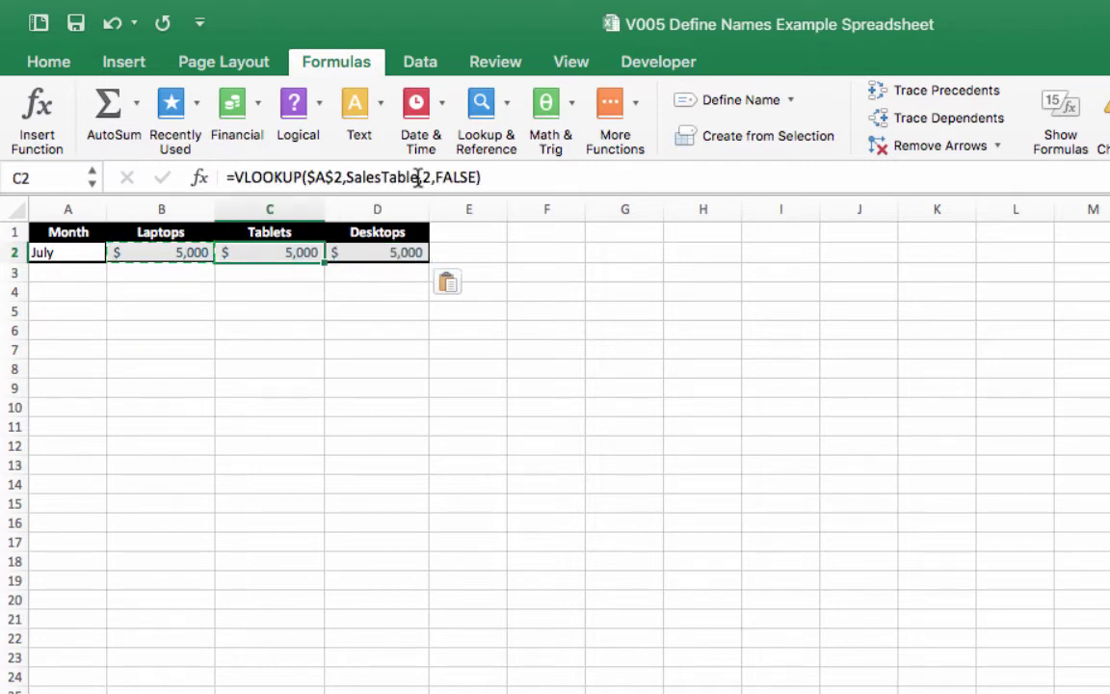
pyautogui.click(430, 177)
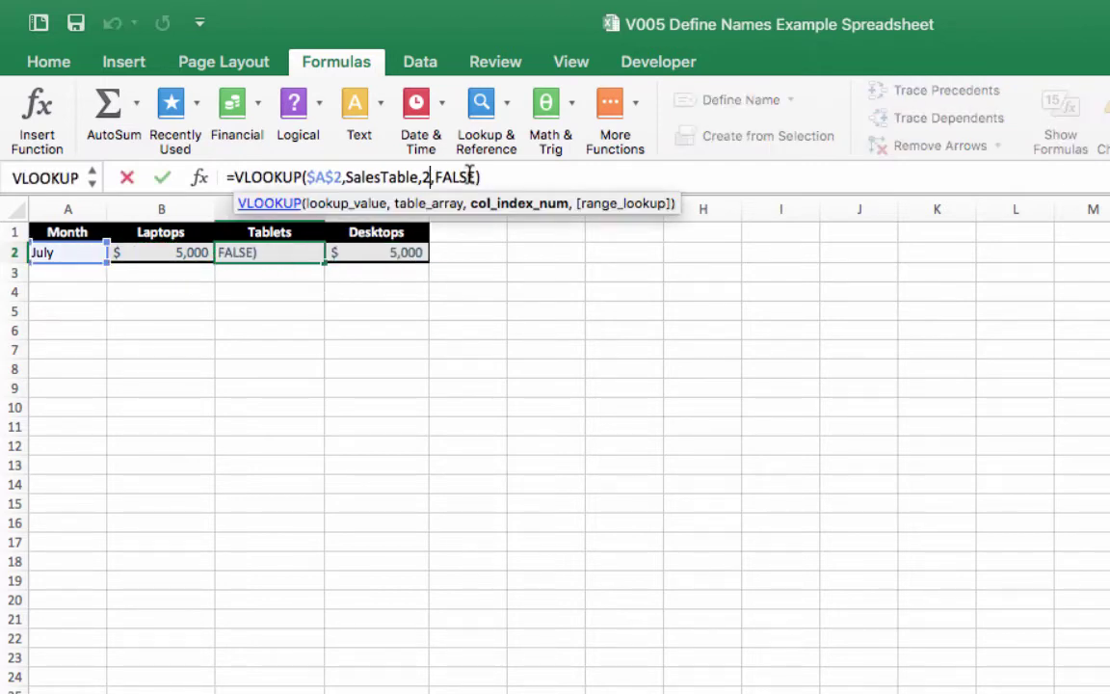
pyautogui.press('BackSpace')
pyautogui.write('3')
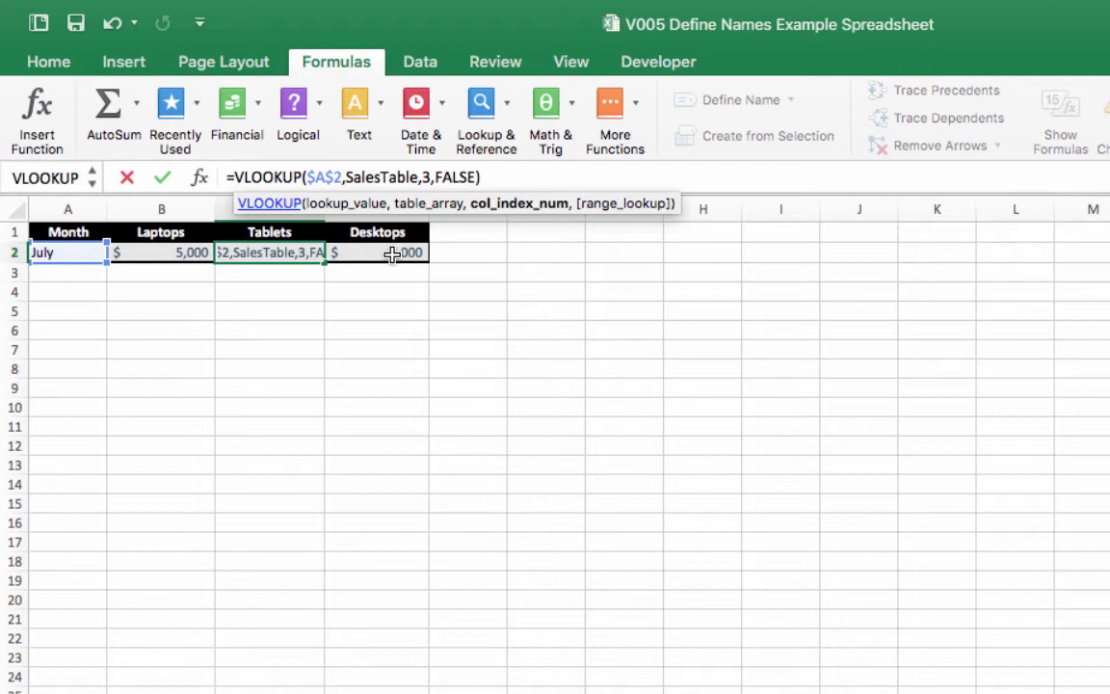
pyautogui.press('Return')
# Change D2's column index to 4, fixing the formula error, so Desktops shows $2,500.
pyautogui.click(392, 253)
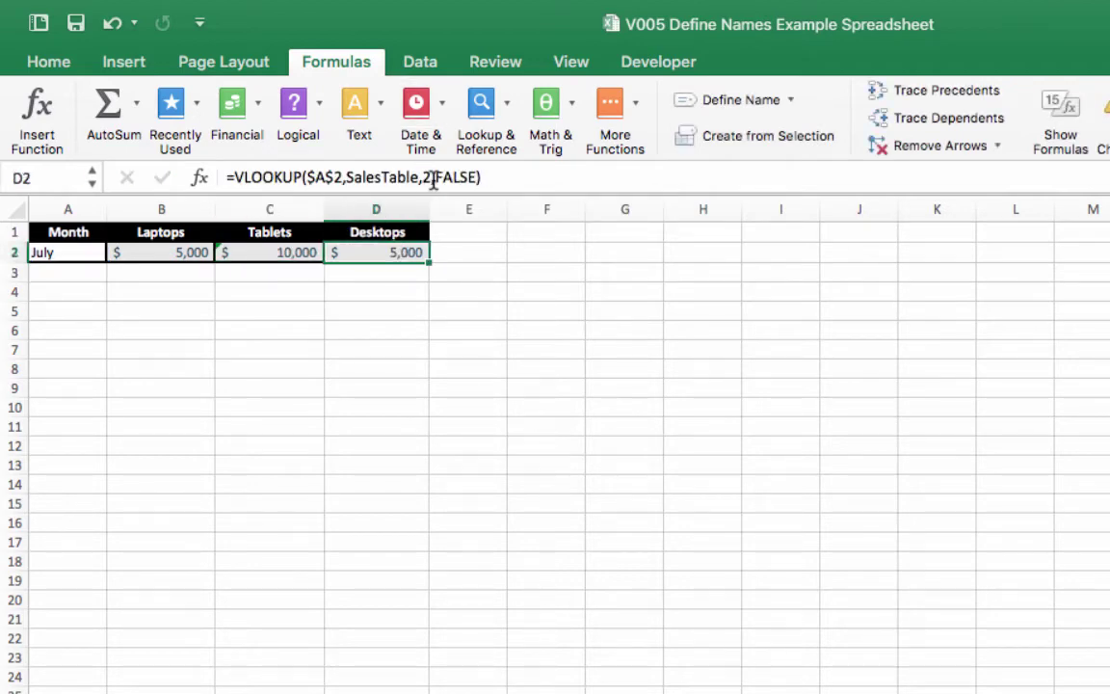
pyautogui.click(433, 179)
pyautogui.press('BackSpace')
pyautogui.write('4')
pyautogui.press('Return')
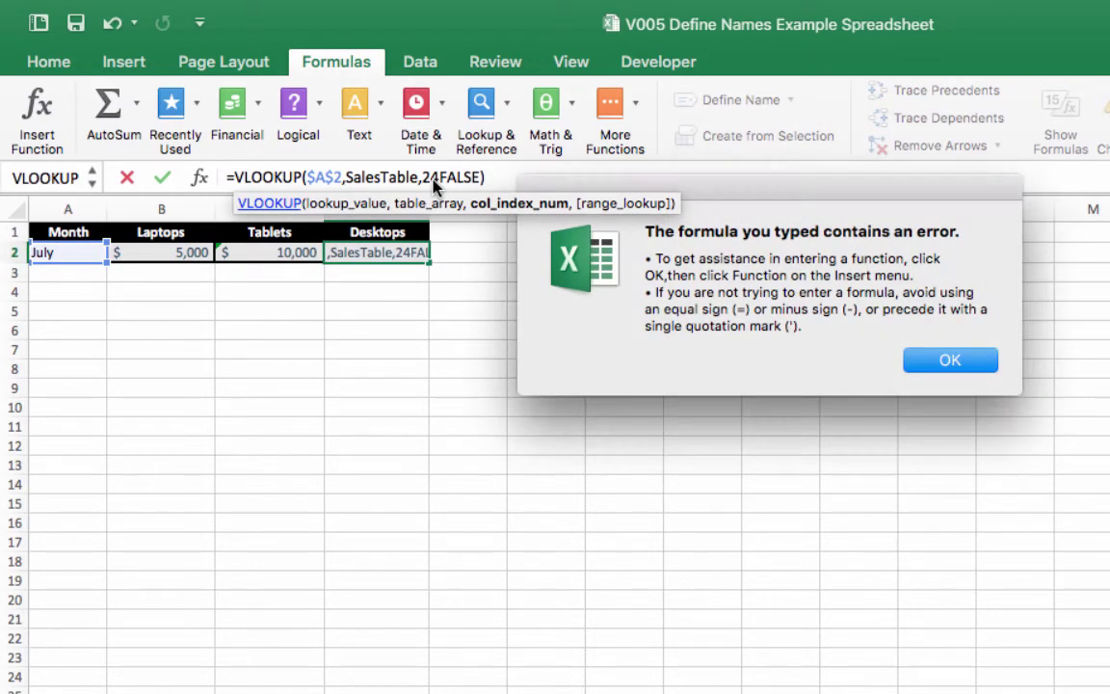
pyautogui.click(954, 364)
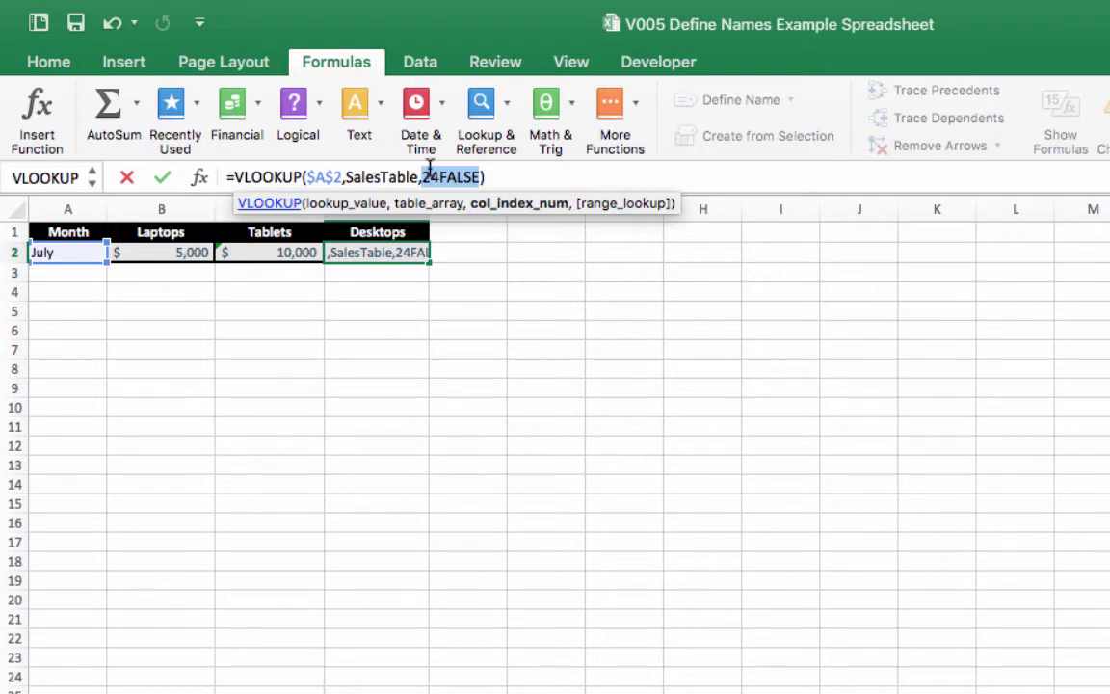
pyautogui.click(520, 175)
pyautogui.press('Left')
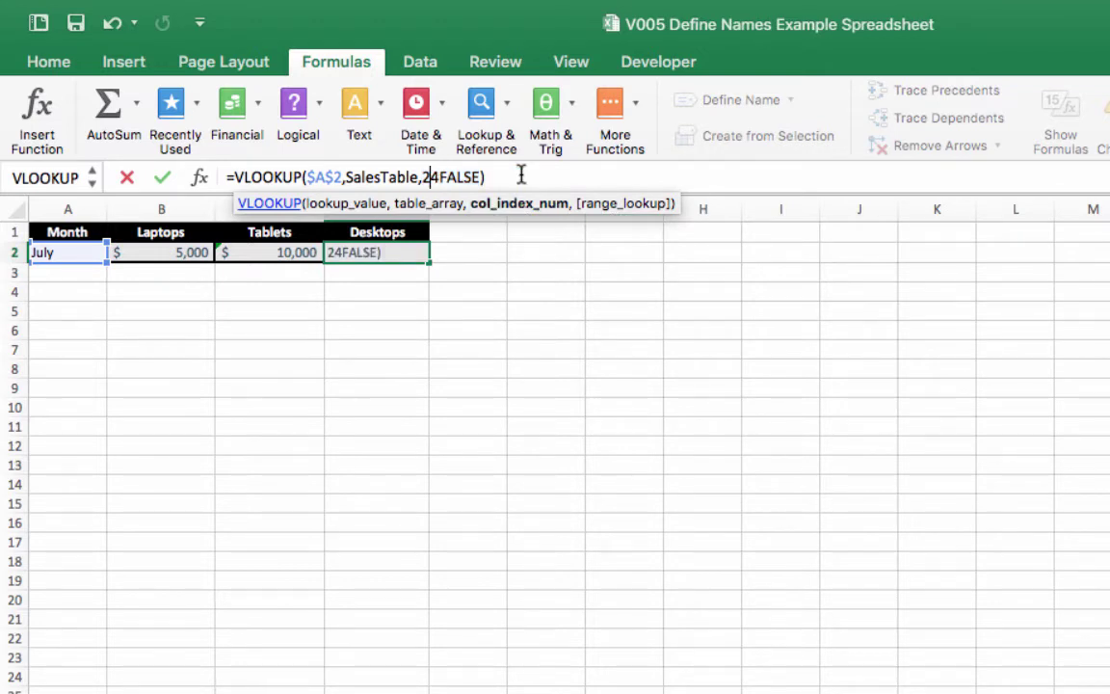
pyautogui.press('BackSpace')
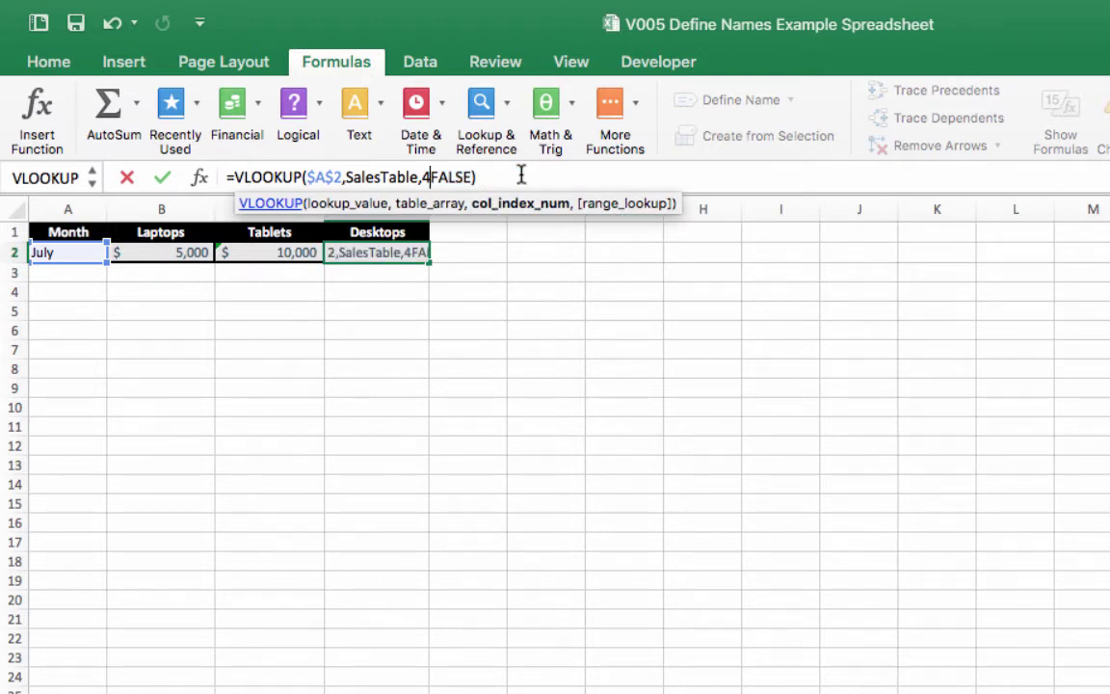
pyautogui.write(',')
pyautogui.press('Return')
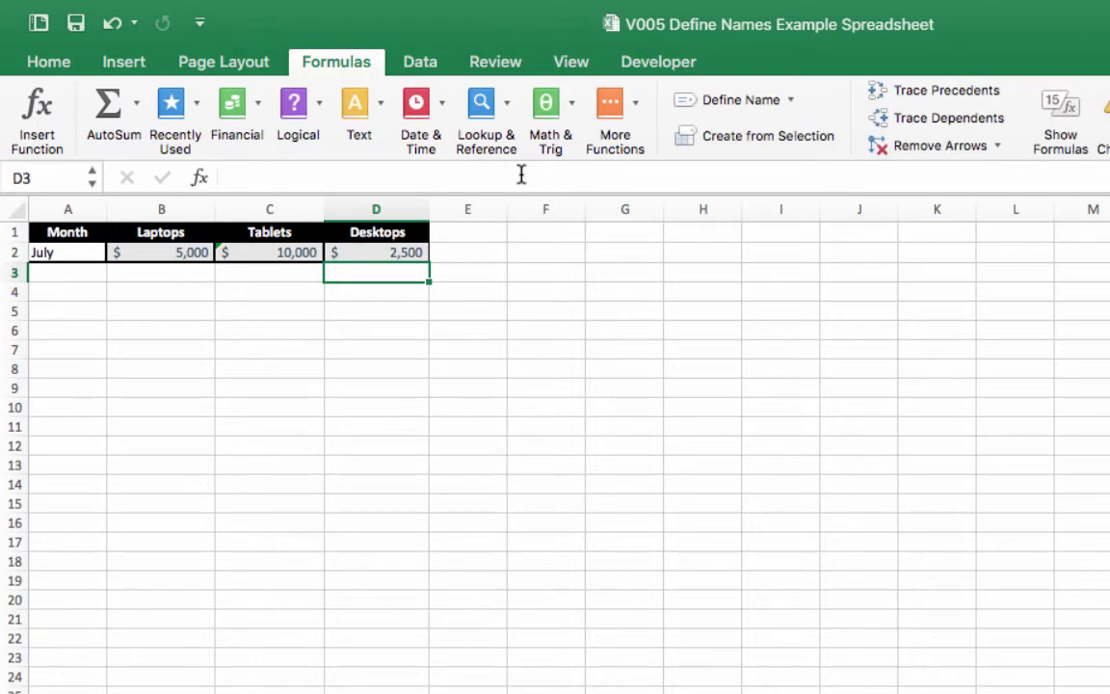
# Cycle A2's month through January, February, March and April, ending on April.
pyautogui.click(53, 260)
pyautogui.click(115, 254)
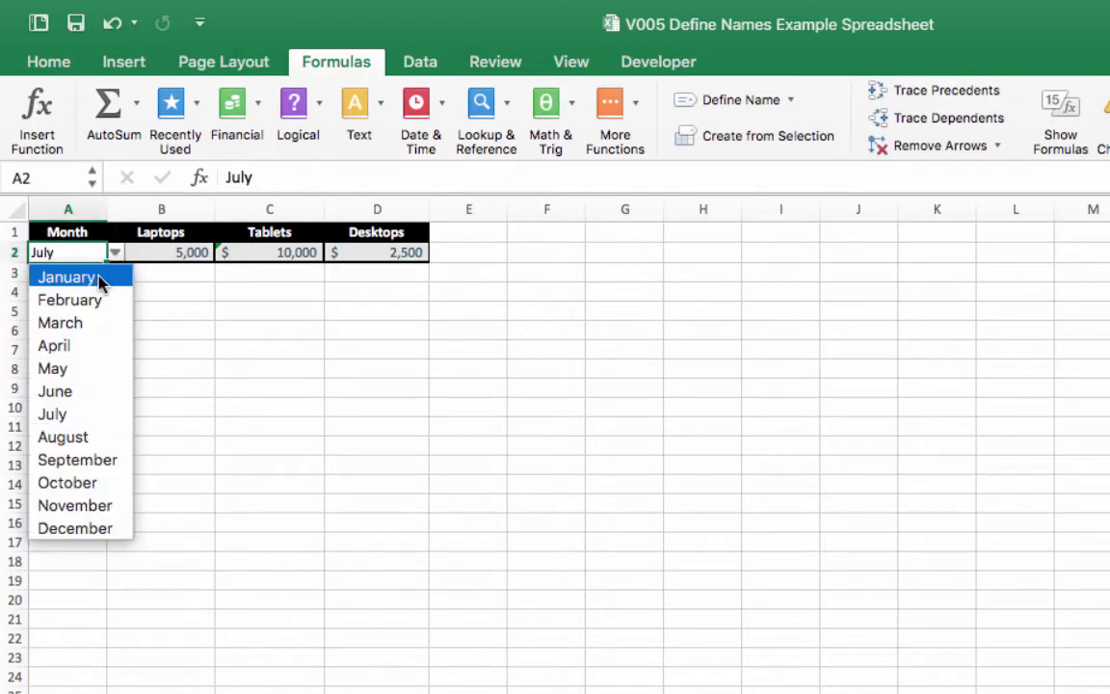
pyautogui.click(96, 278)
pyautogui.click(114, 252)
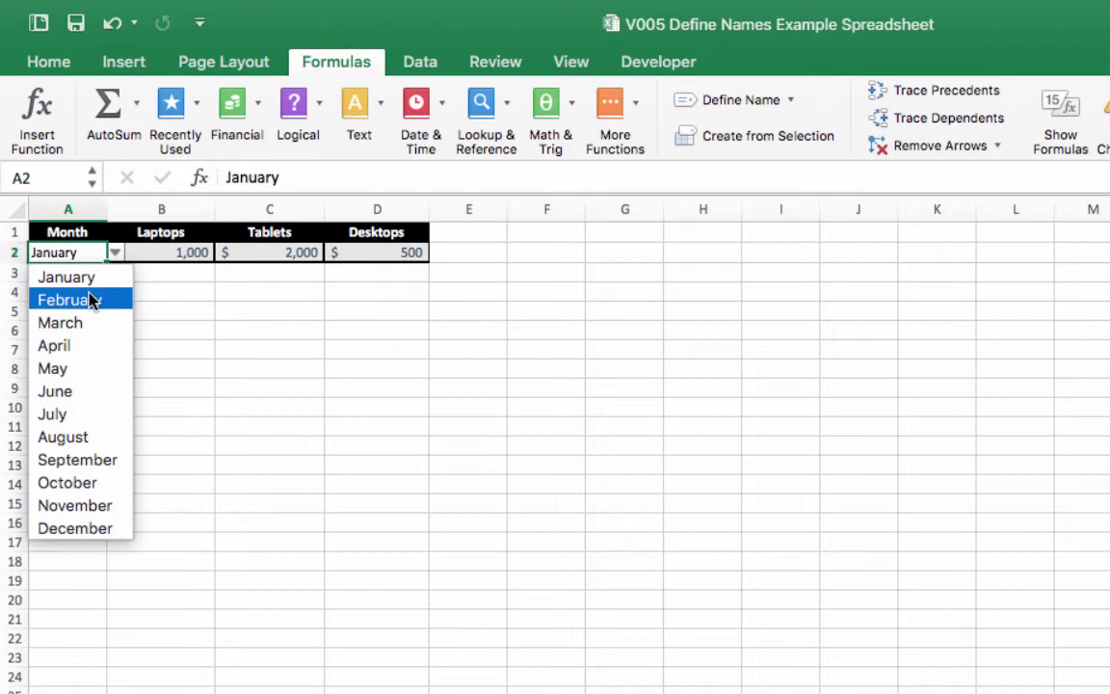
pyautogui.click(90, 297)
pyautogui.click(115, 253)
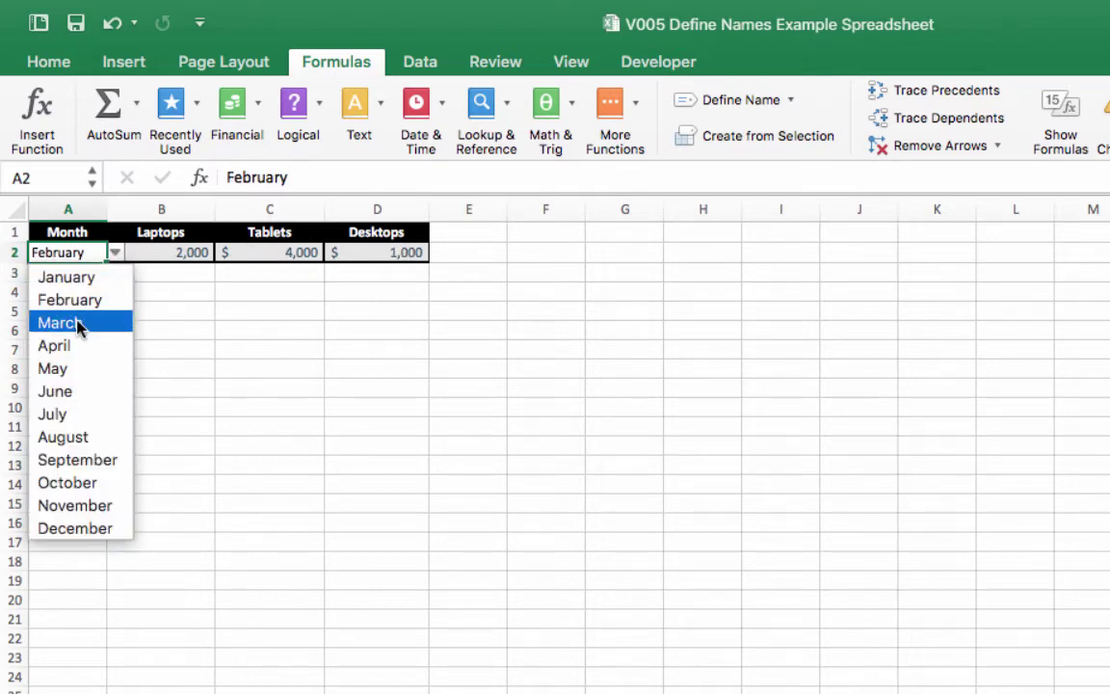
pyautogui.click(79, 323)
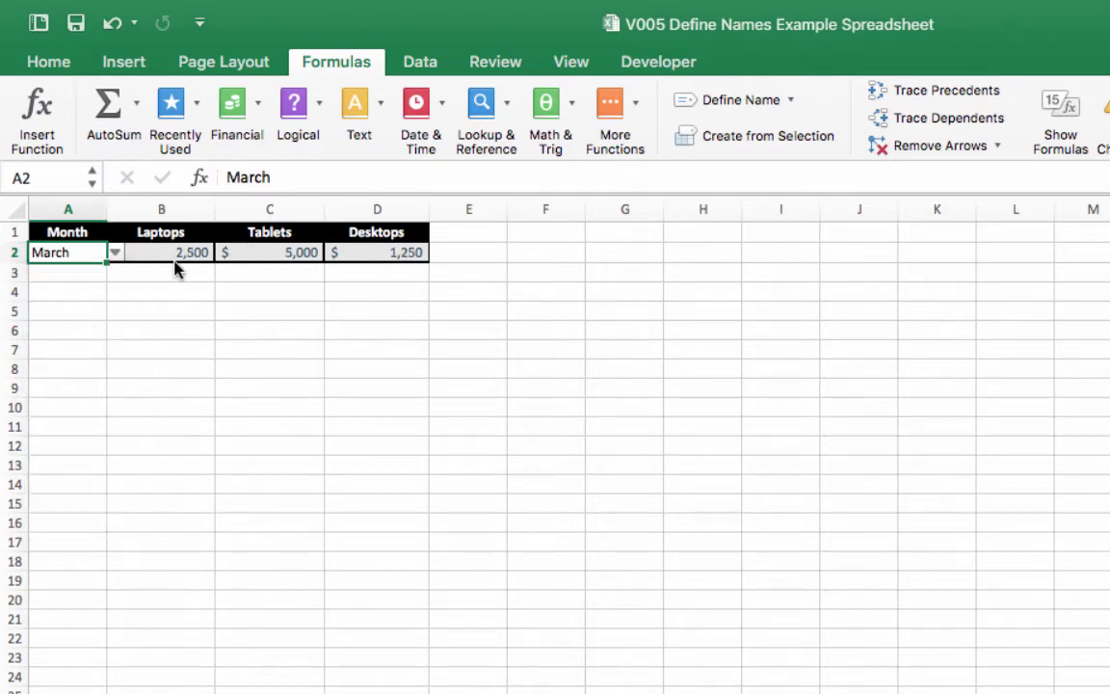
pyautogui.click(115, 252)
pyautogui.click(70, 345)
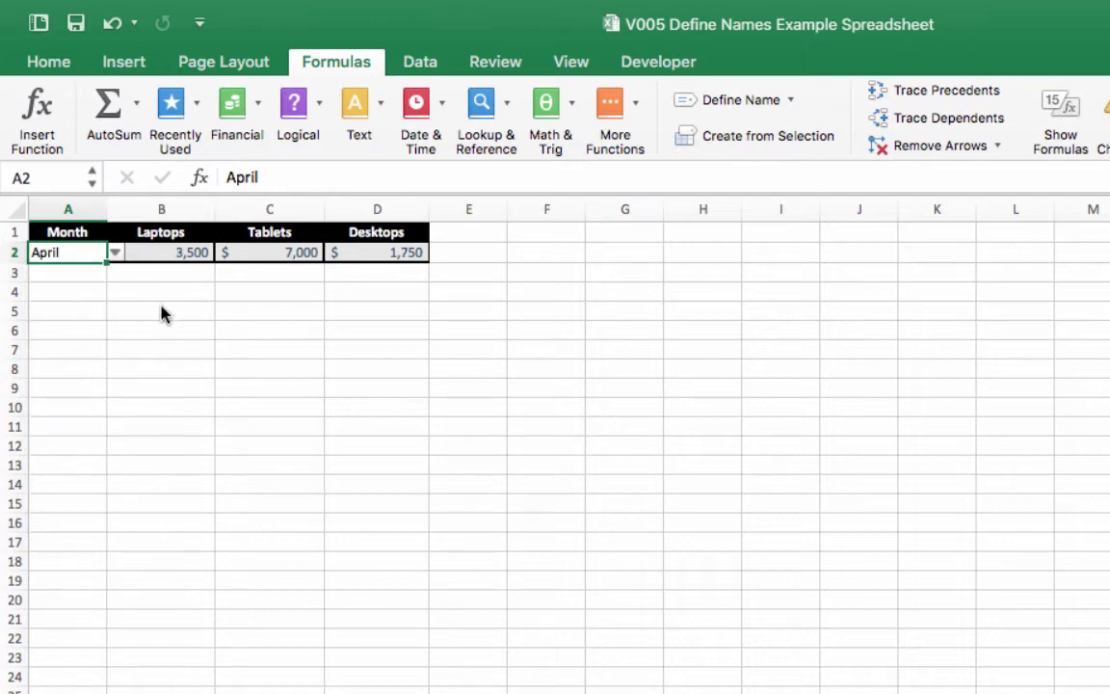
pyautogui.click(162, 312)
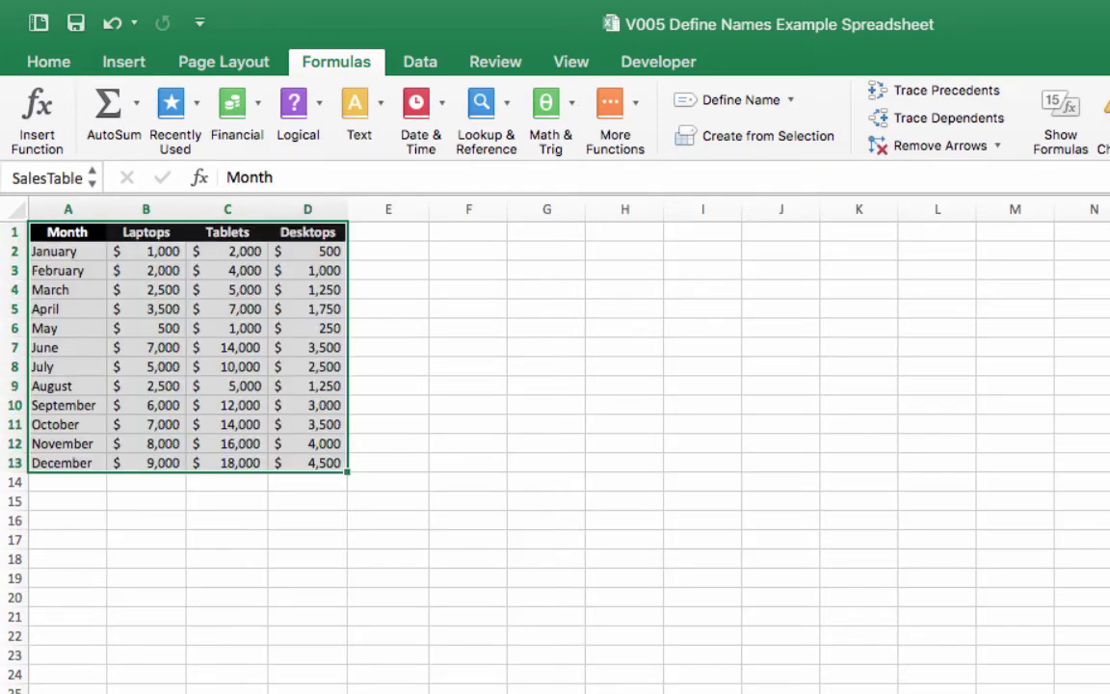
# Add a Mobile header in E1 with a black fill.
pyautogui.click(194, 555)
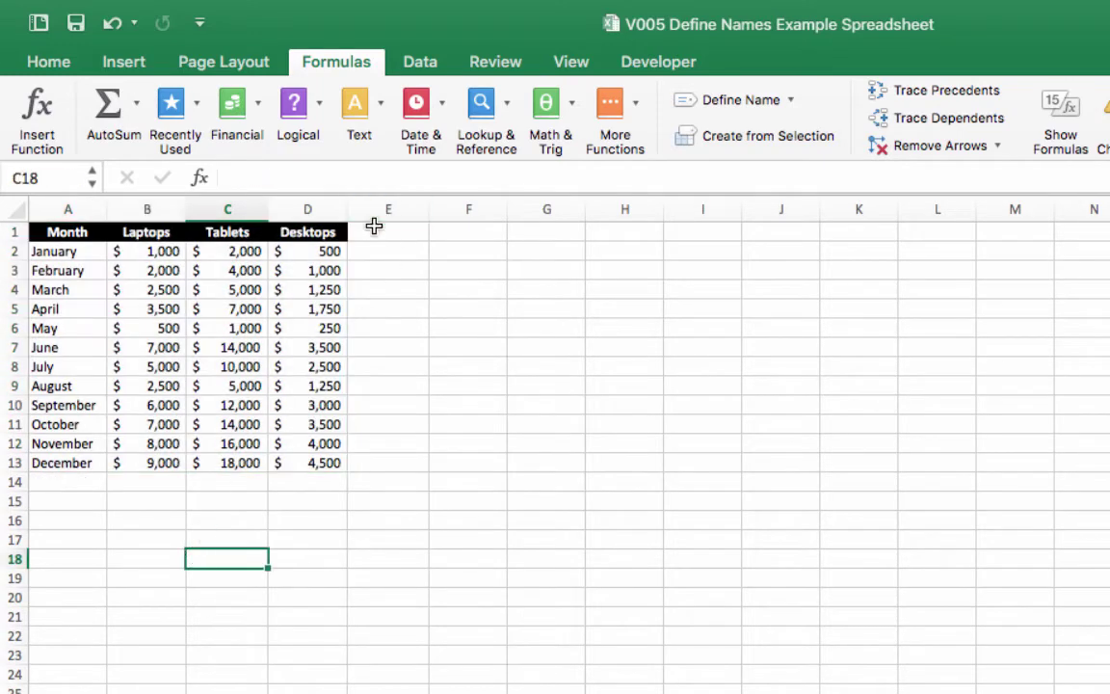
pyautogui.click(382, 234)
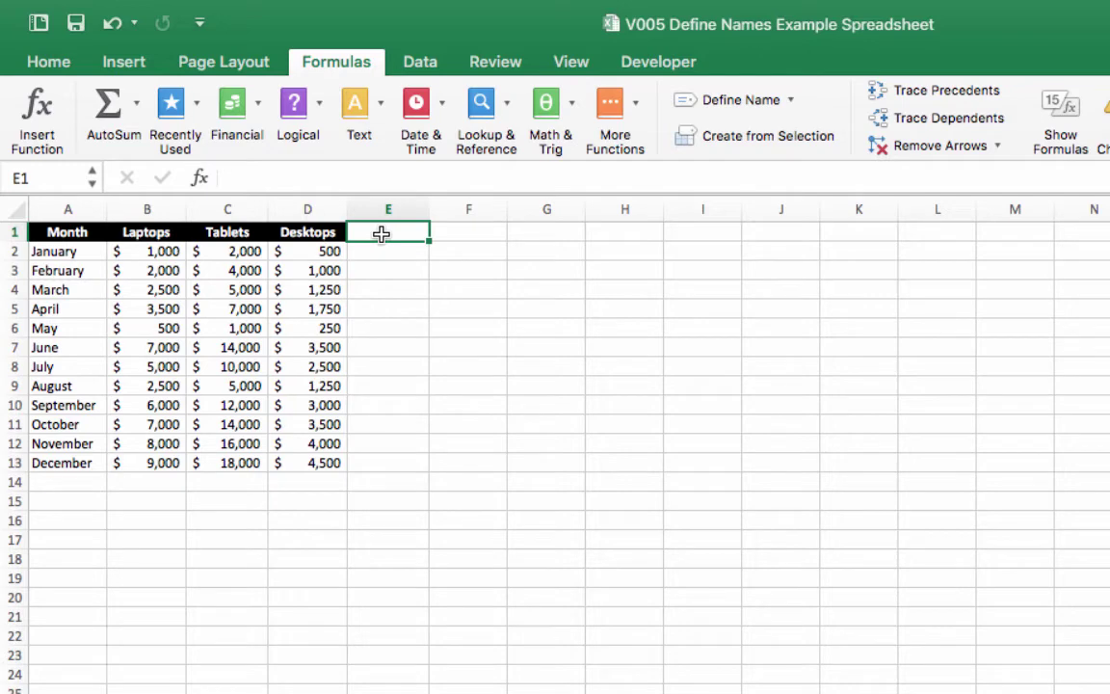
pyautogui.write('Mobile')
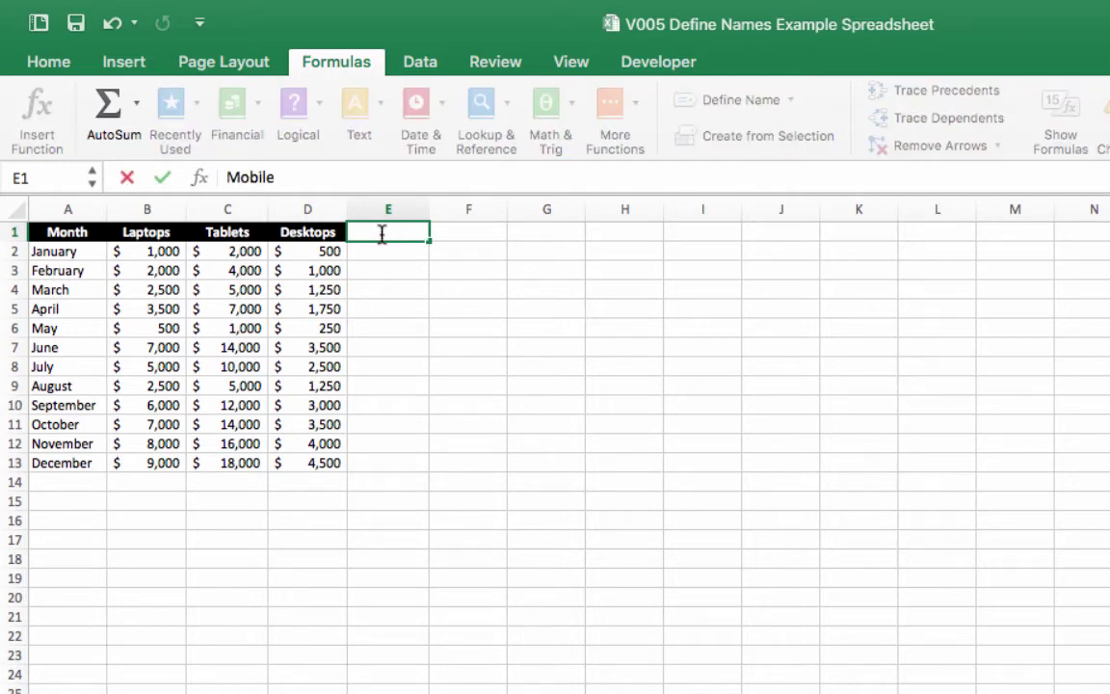
pyautogui.click(417, 274)
pyautogui.click(390, 233)
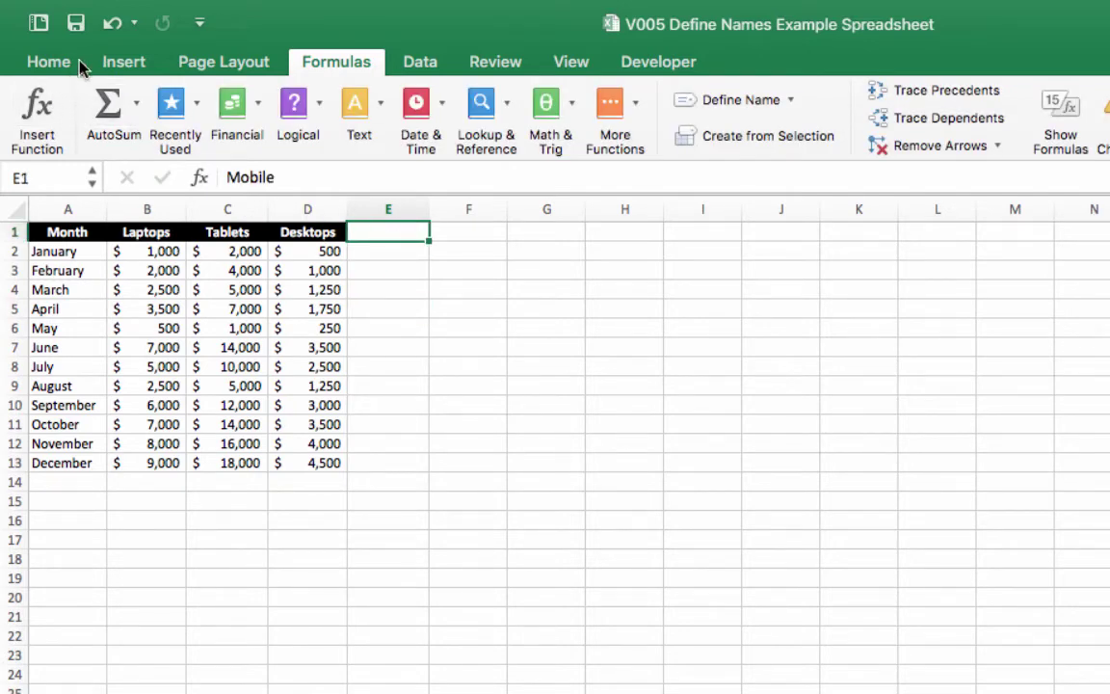
pyautogui.click(39, 63)
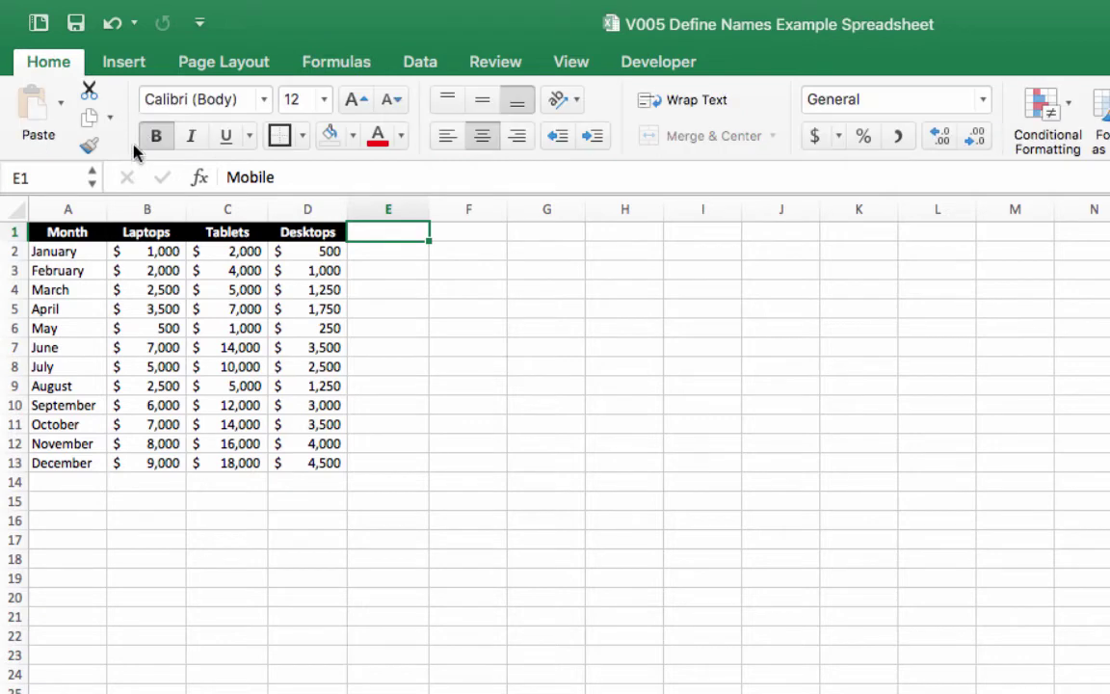
pyautogui.click(351, 136)
pyautogui.click(357, 240)
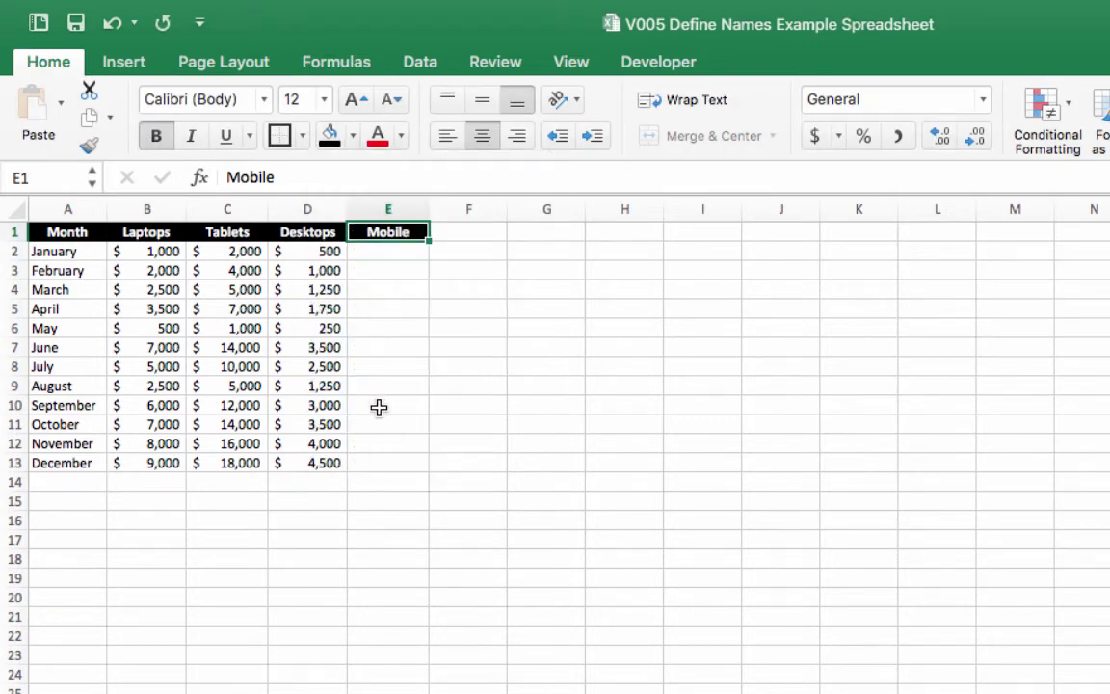
pyautogui.click(379, 407)
# Enter =C2*2 in E2 and fill it down to E13.
pyautogui.click(383, 252)
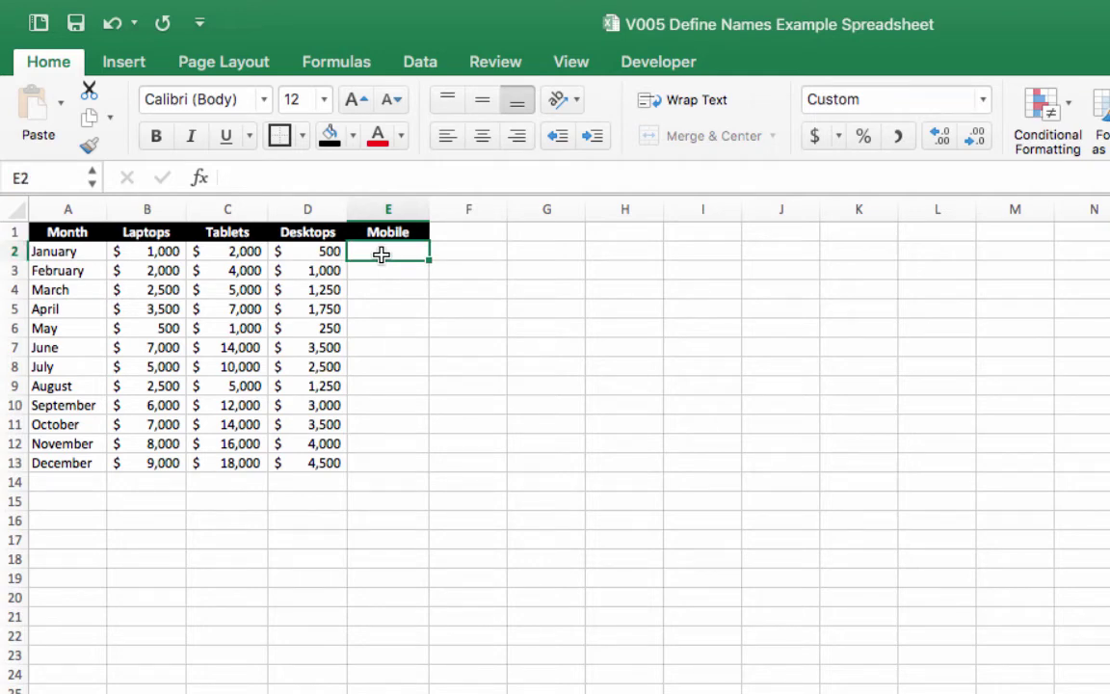
pyautogui.write('=')
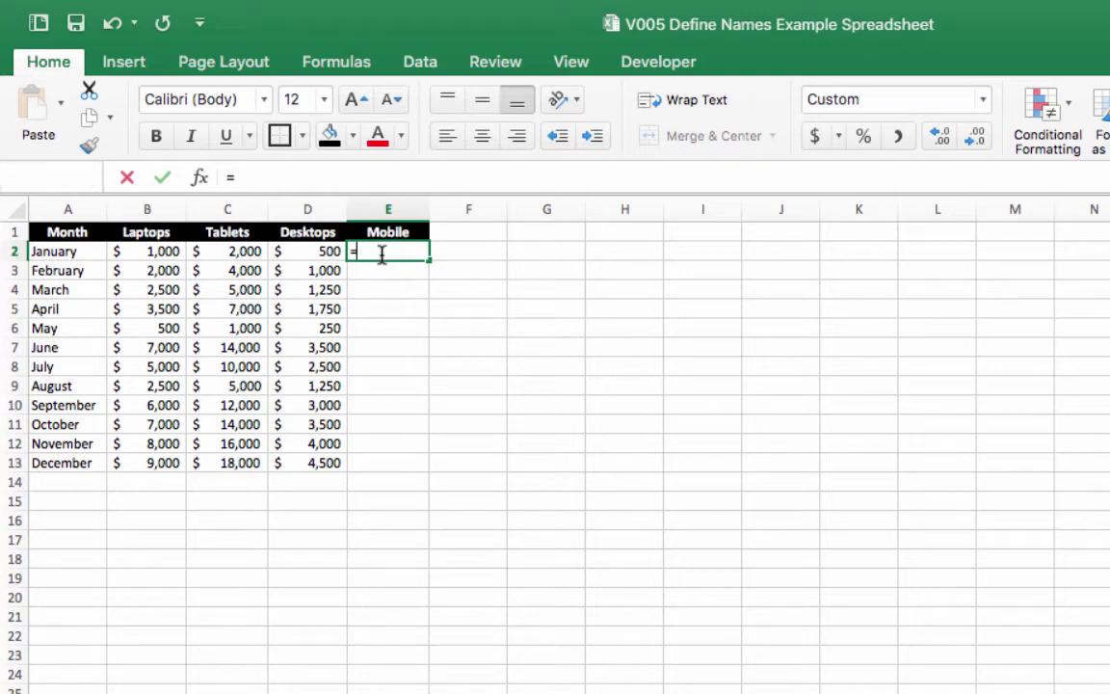
pyautogui.click(231, 252)
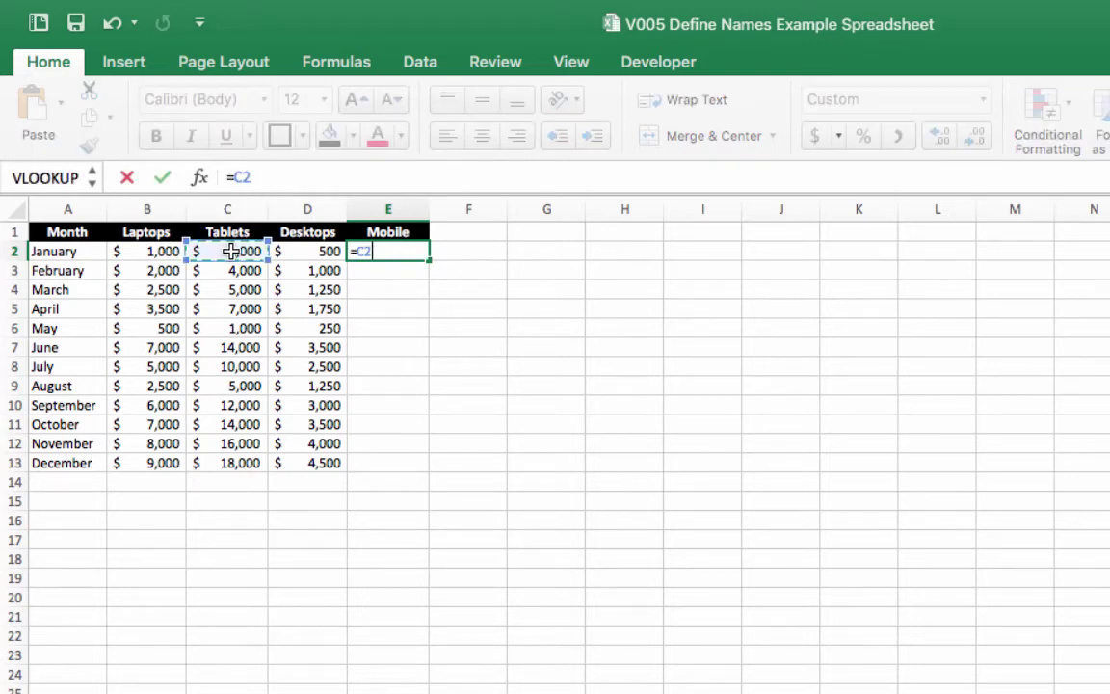
pyautogui.write('*')
pyautogui.press('Return')
pyautogui.click(420, 253)
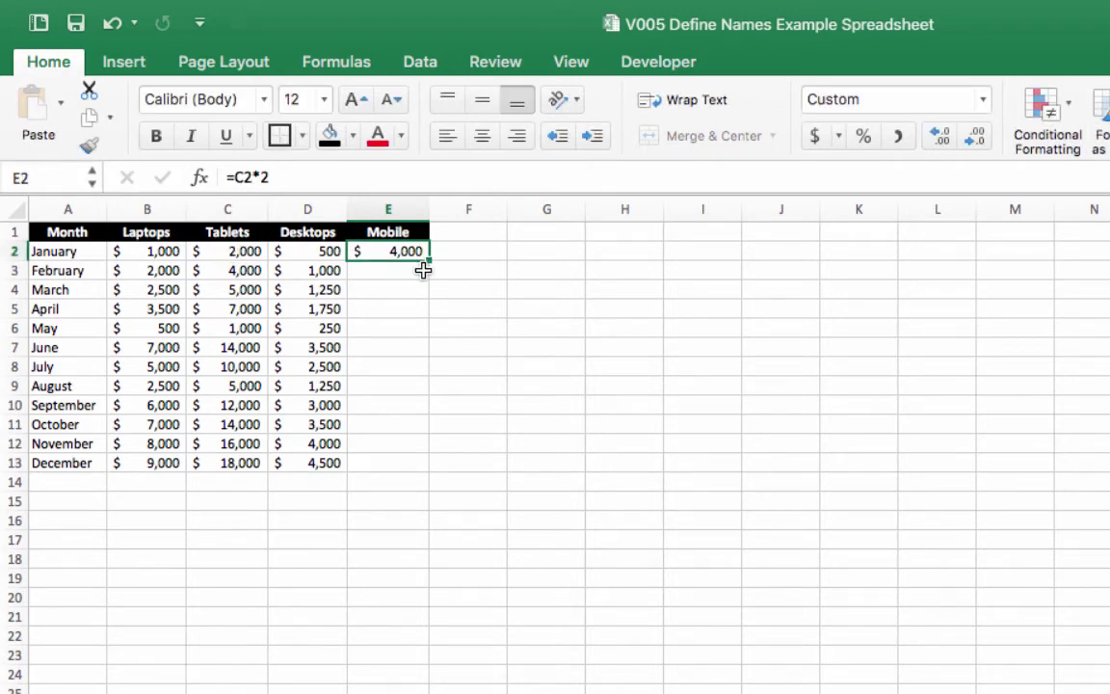
pyautogui.moveTo(429, 258); pyautogui.dragTo(407, 466)
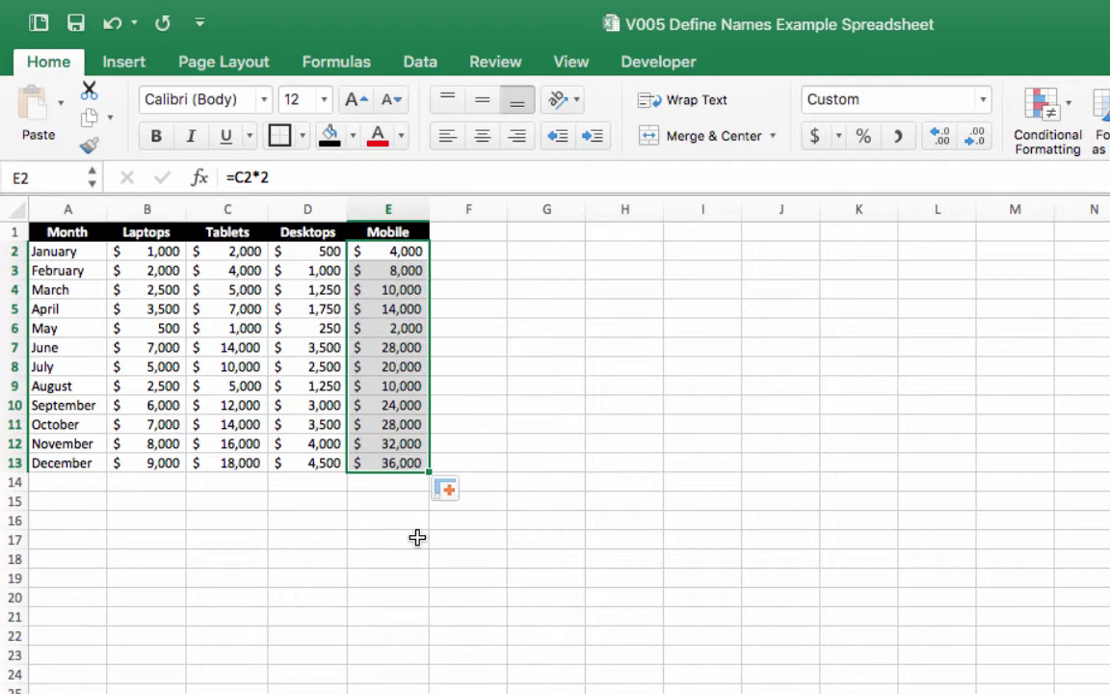
pyautogui.click(417, 537)
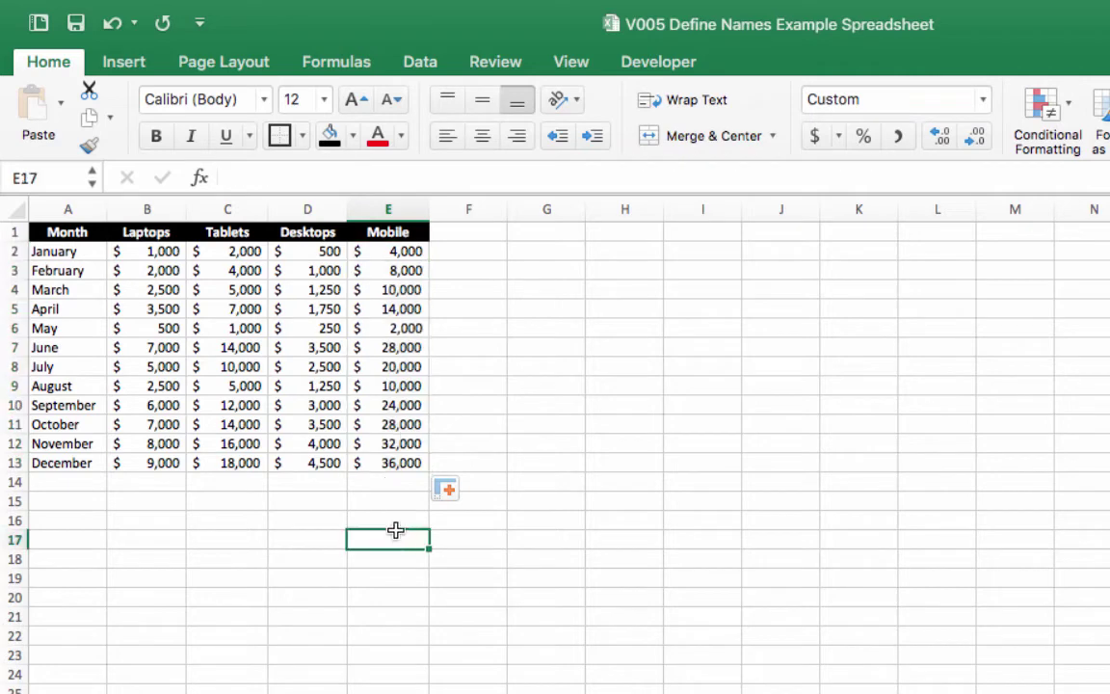
pyautogui.click(372, 463)
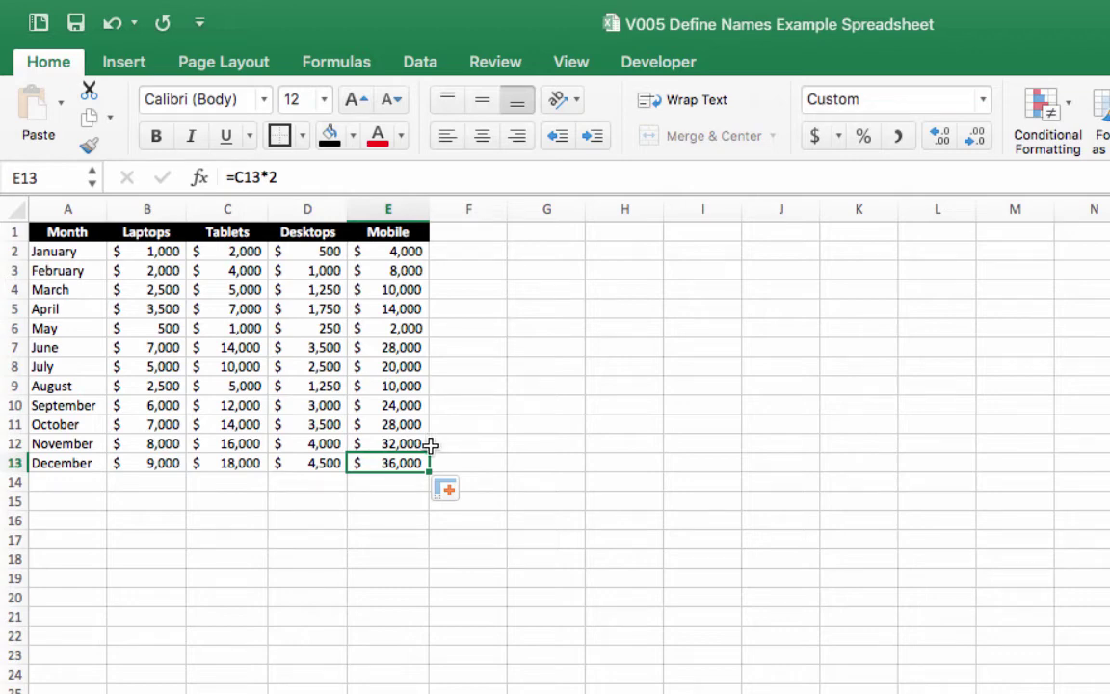
pyautogui.click(259, 348)
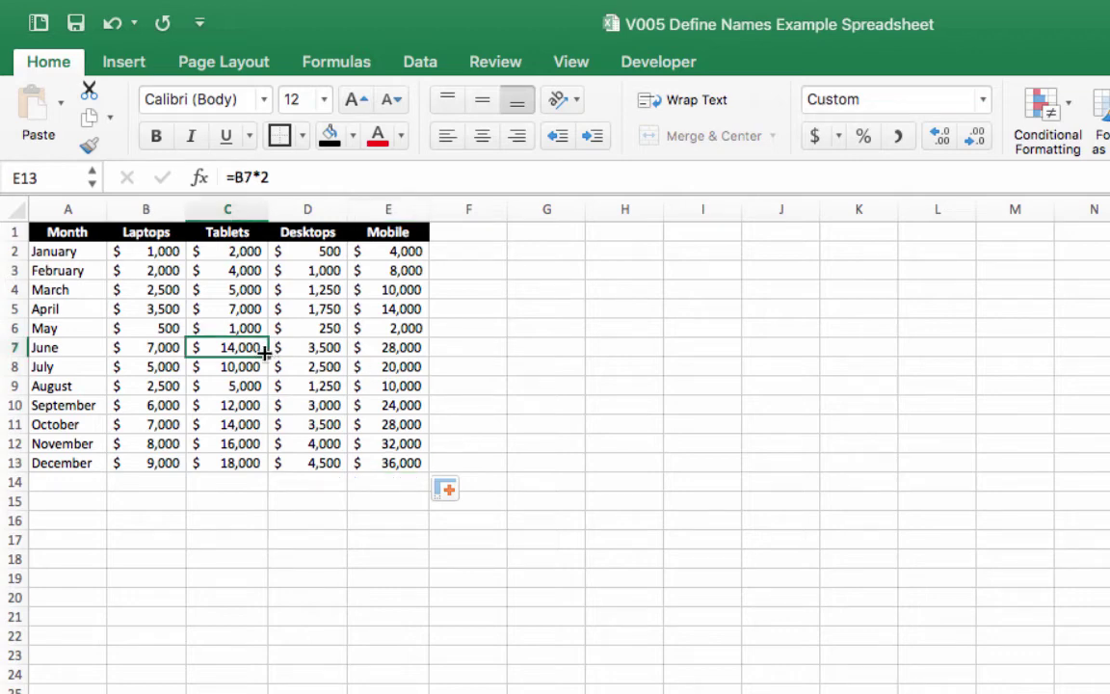
# Change SalesTable's end cell from $D$13 to $E$13, then check A1:E13 is covered.
pyautogui.click(345, 67)
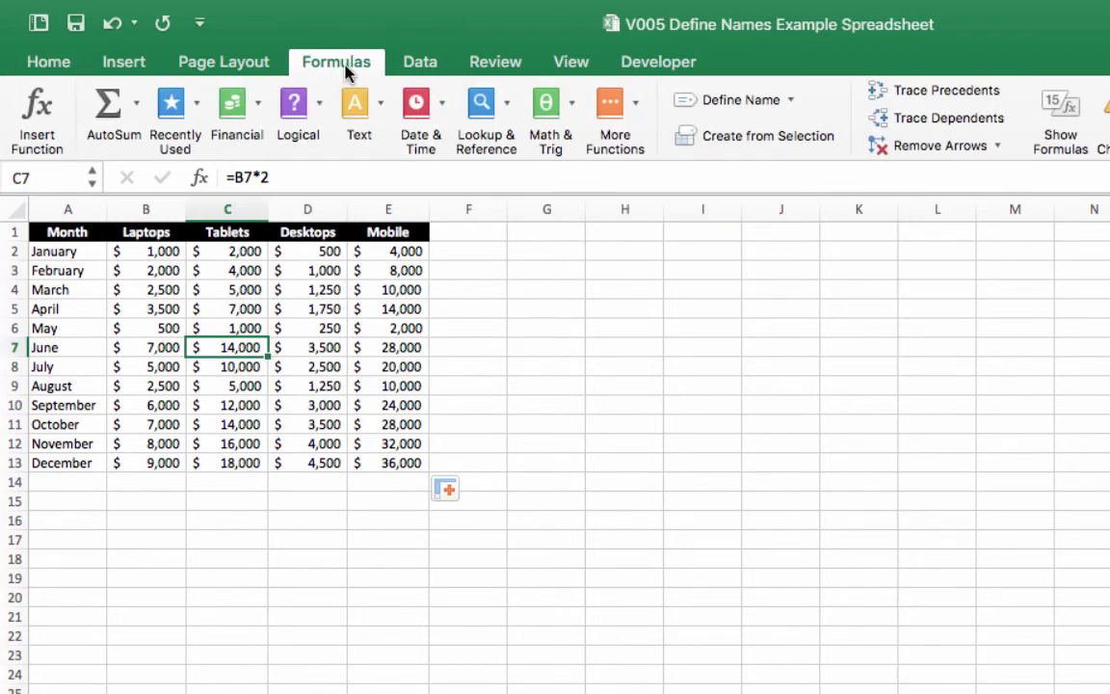
pyautogui.click(738, 99)
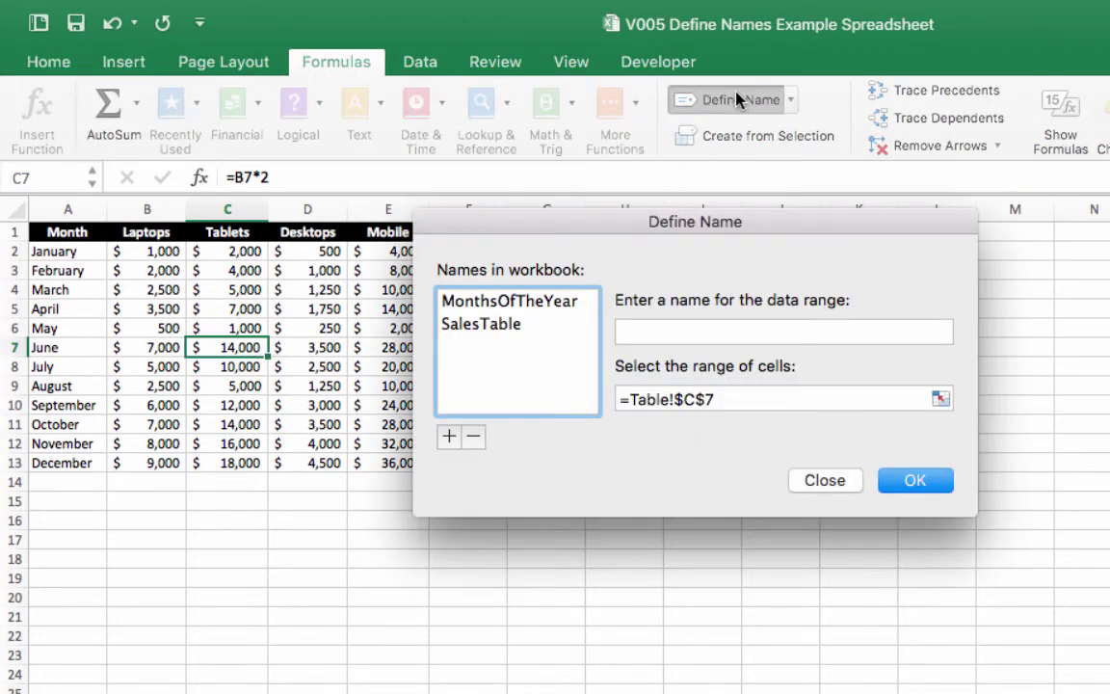
pyautogui.click(472, 325)
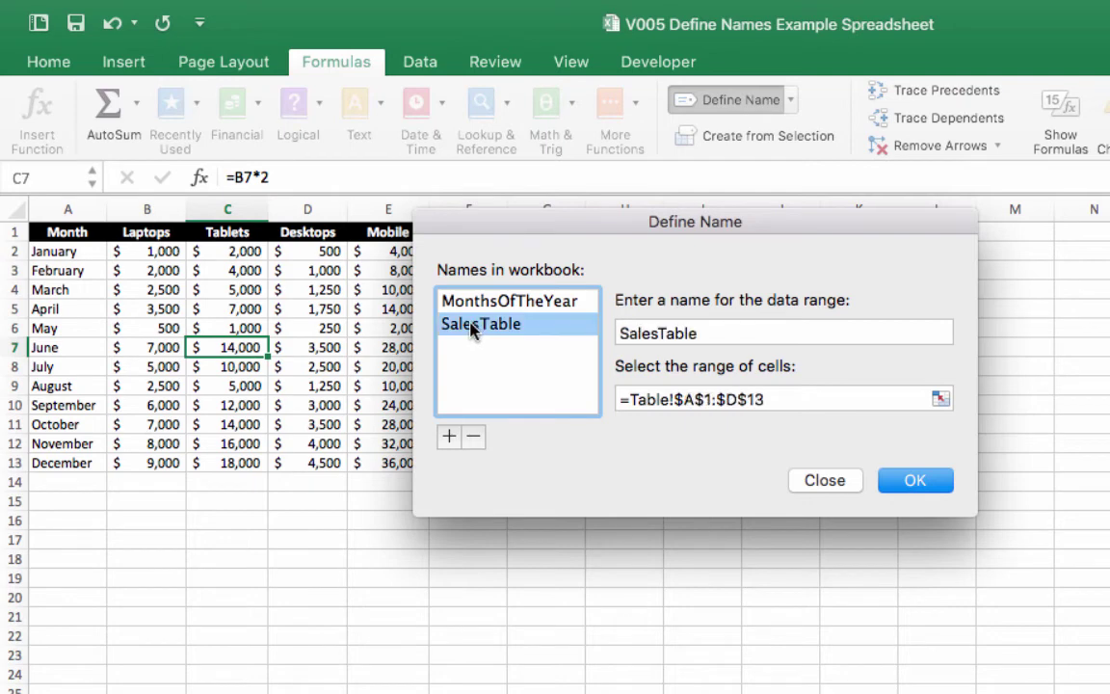
pyautogui.click(783, 401)
pyautogui.moveTo(773, 229); pyautogui.dragTo(848, 228)
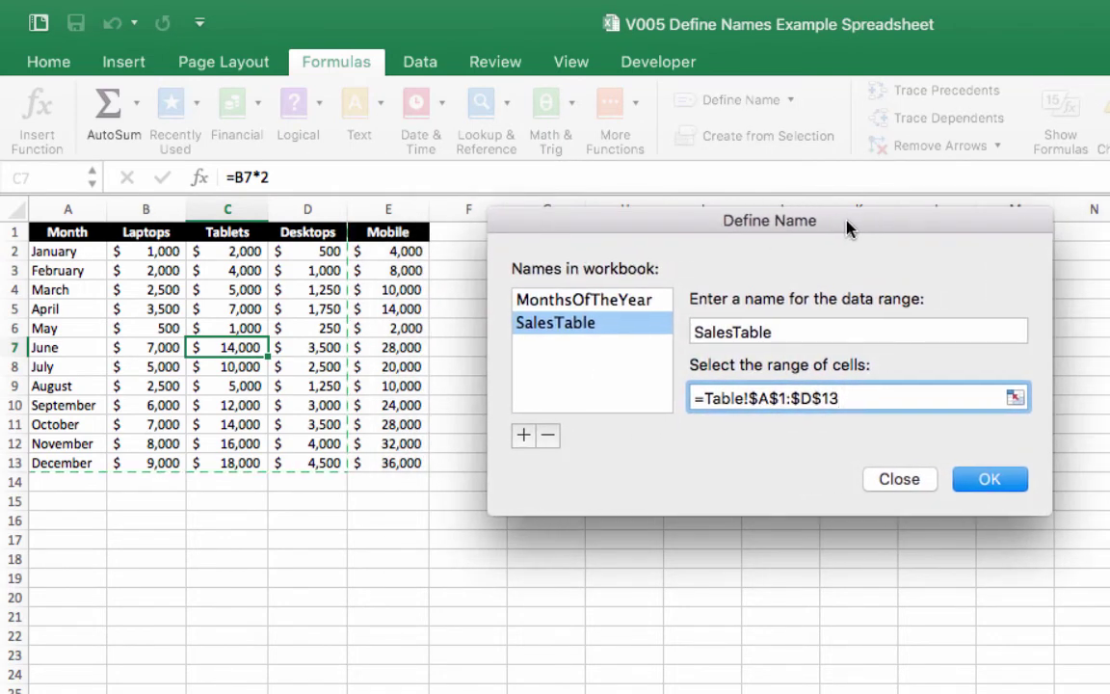
pyautogui.click(1016, 397)
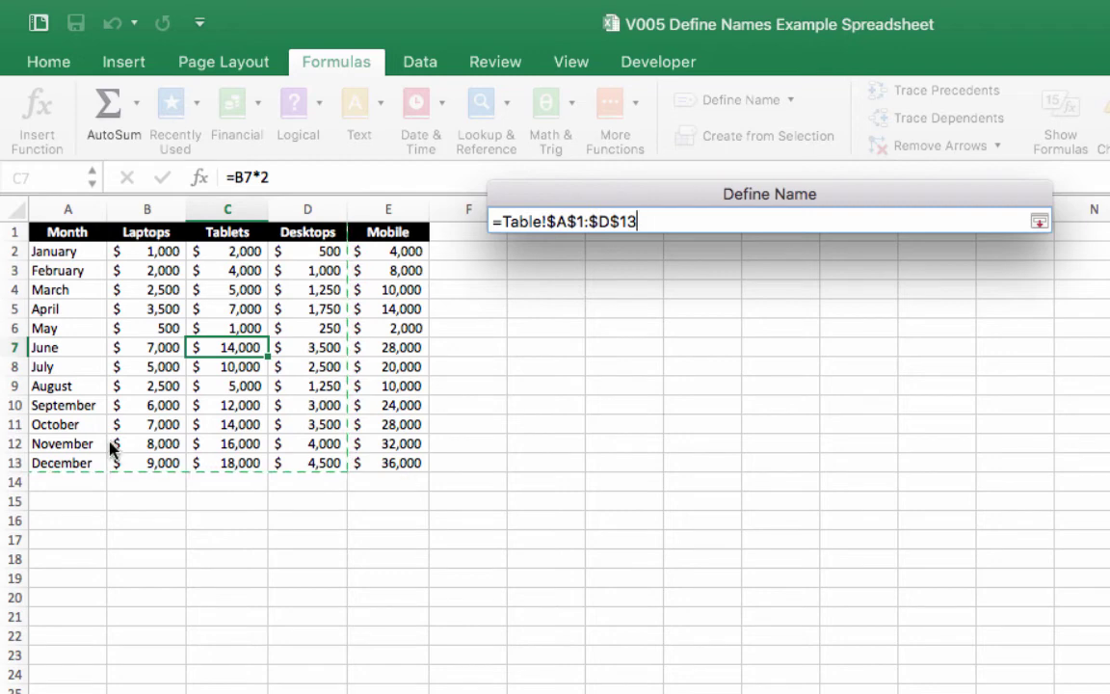
pyautogui.click(608, 221)
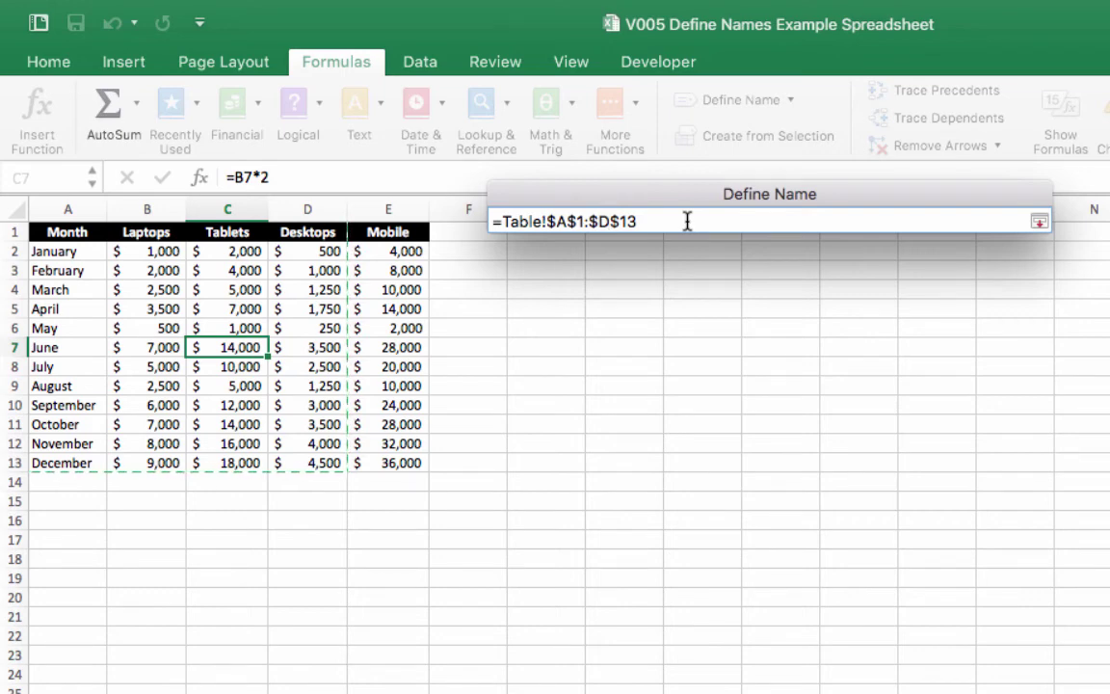
pyautogui.press('BackSpace')
pyautogui.write('E')
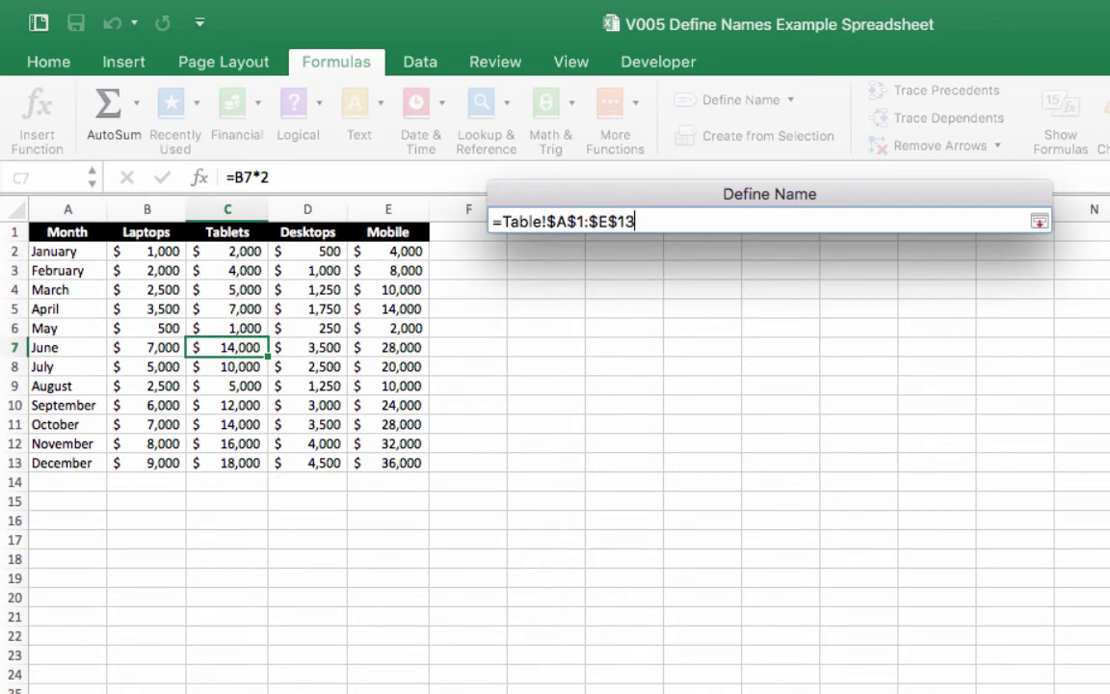
pyautogui.press('Return')
pyautogui.click(1006, 479)
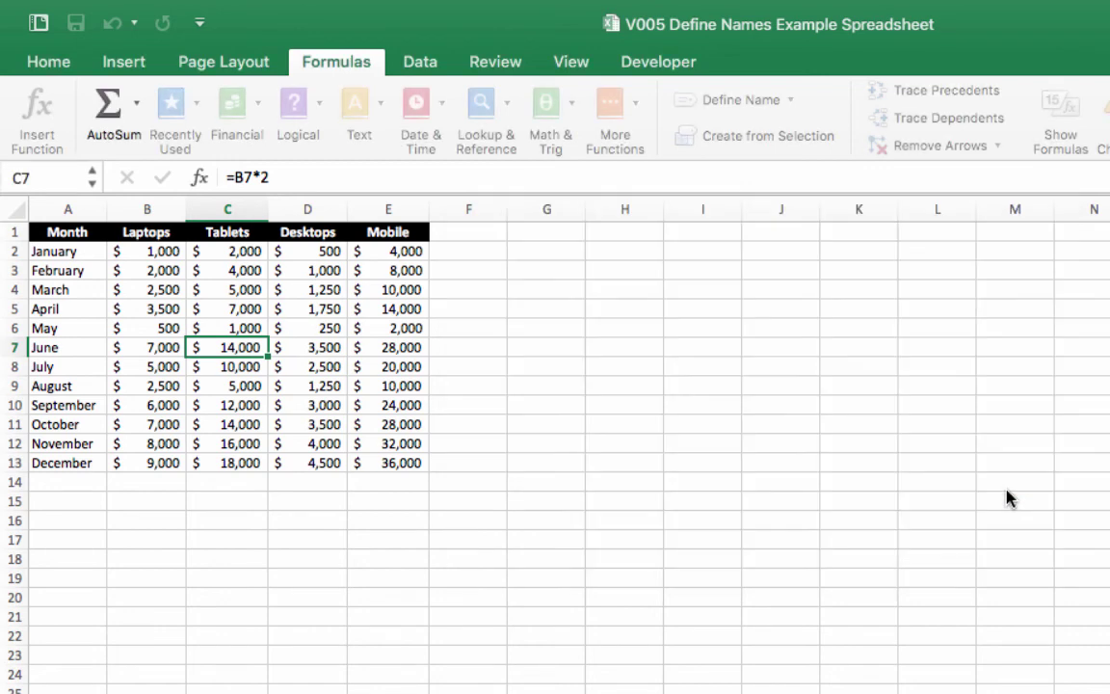
pyautogui.click(64, 232)
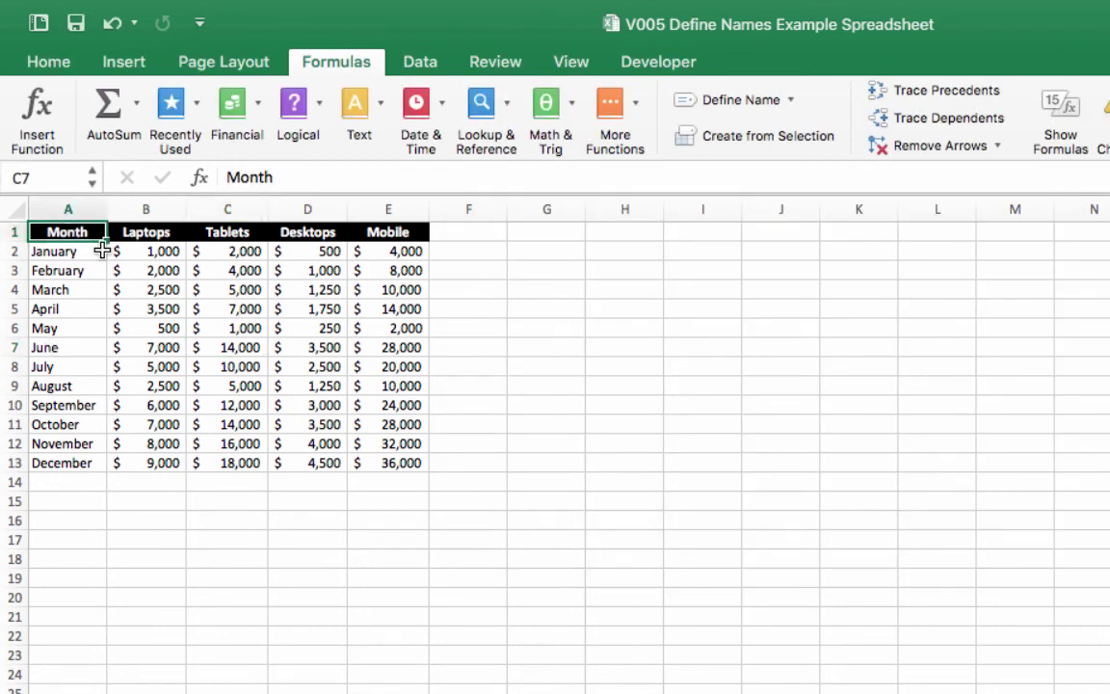
pyautogui.moveTo(102, 251); pyautogui.dragTo(367, 462)
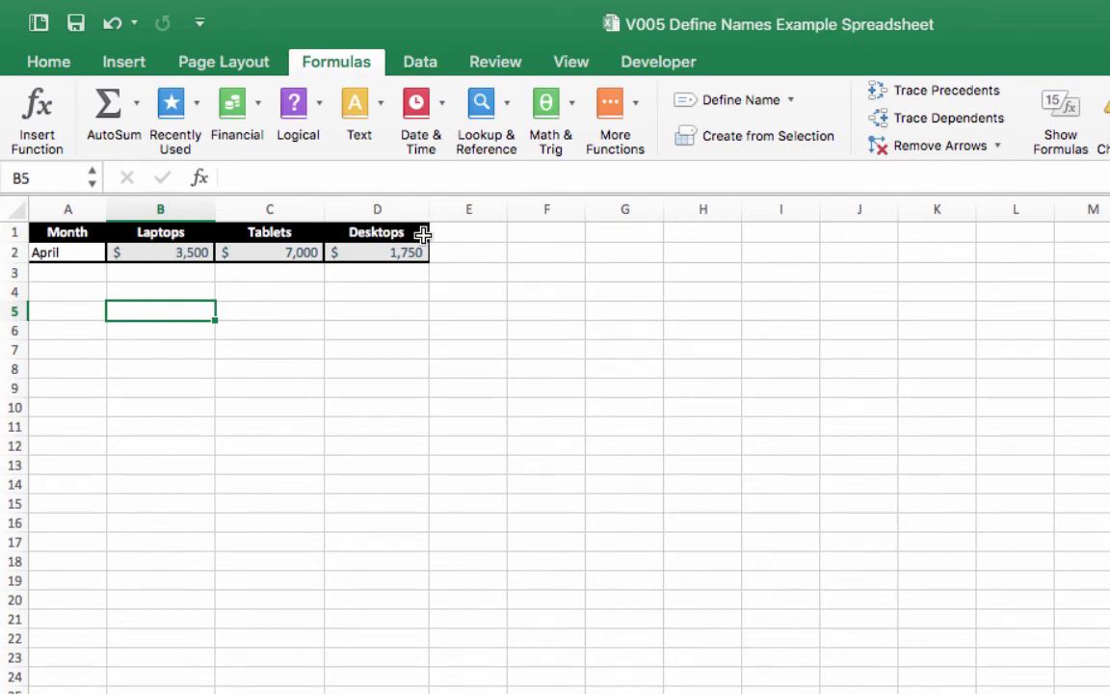
# Add a black-filled Mobile header in E1 of the lookup sheet.
pyautogui.click(453, 231)
pyautogui.write('Mobile')
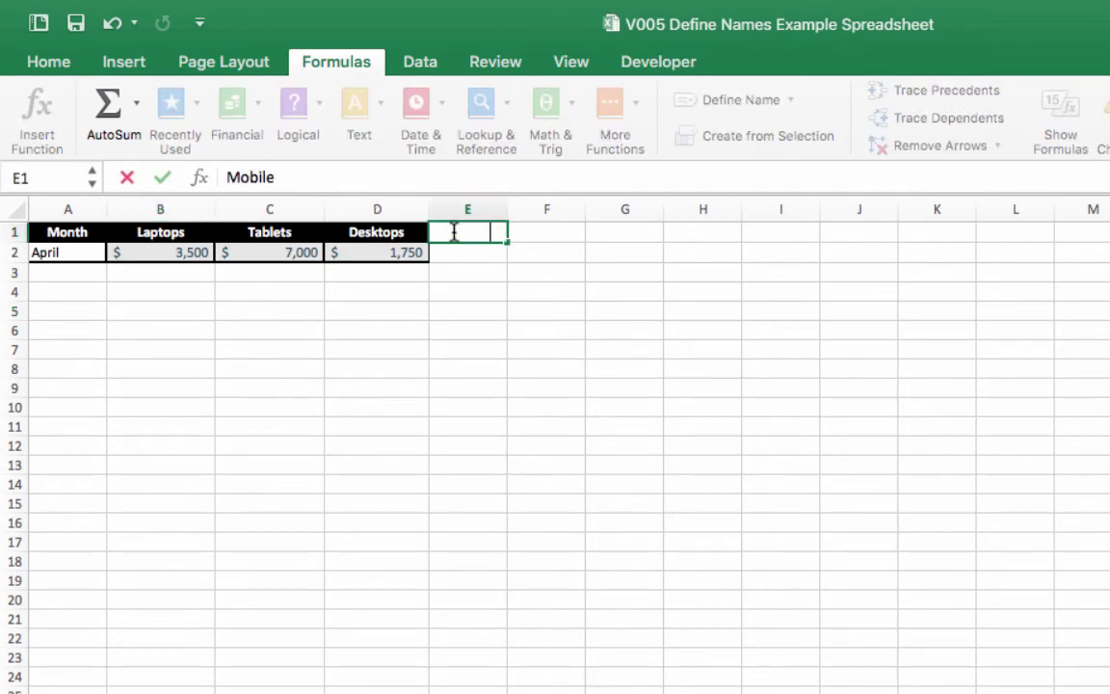
pyautogui.click(443, 289)
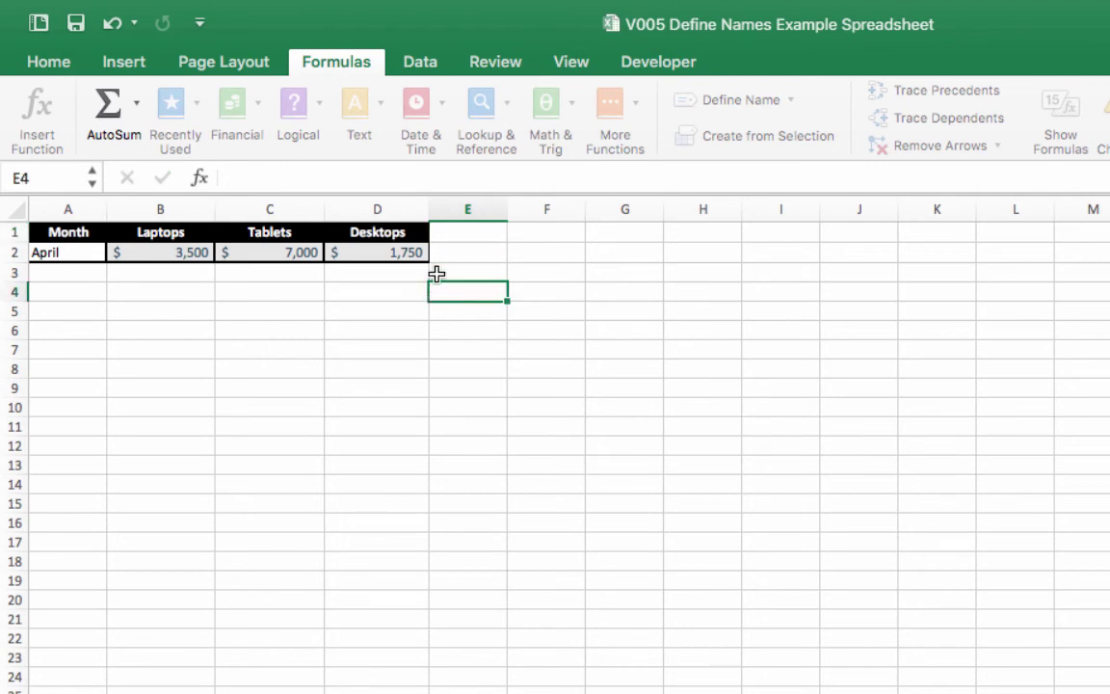
pyautogui.click(465, 228)
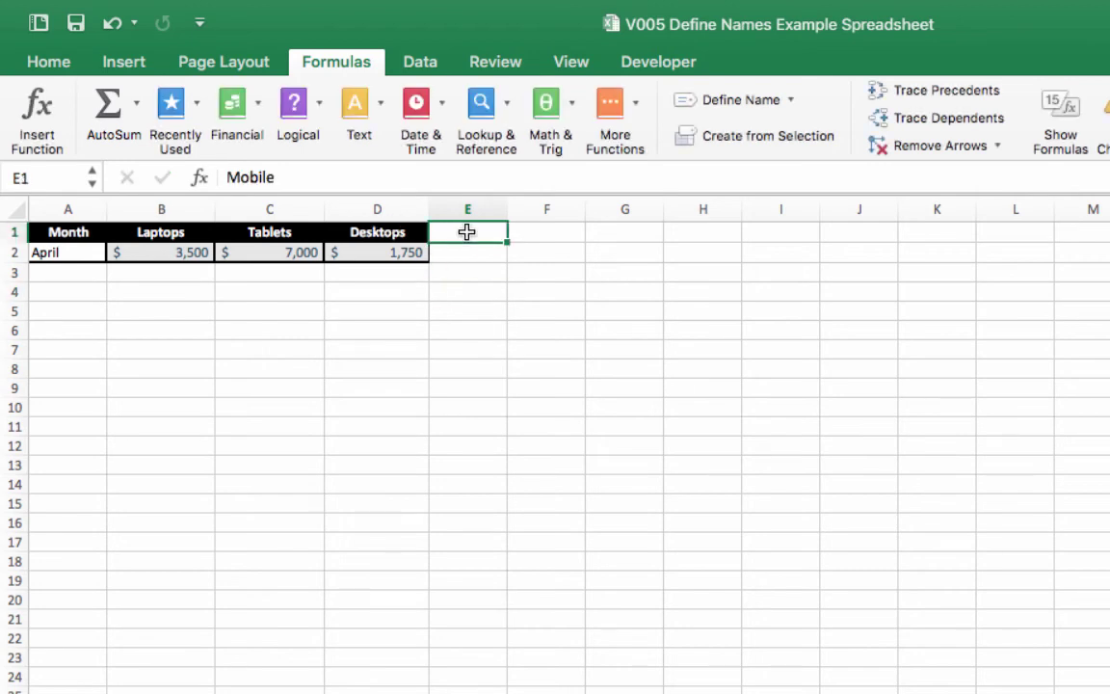
pyautogui.click(131, 64)
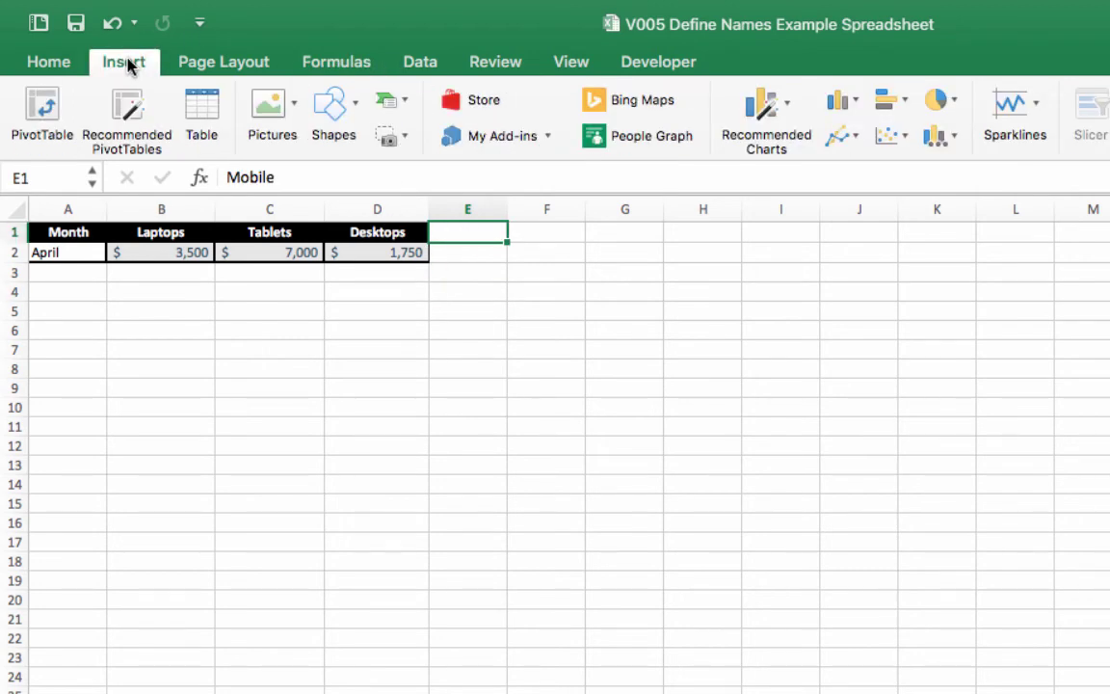
pyautogui.click(68, 60)
pyautogui.click(330, 137)
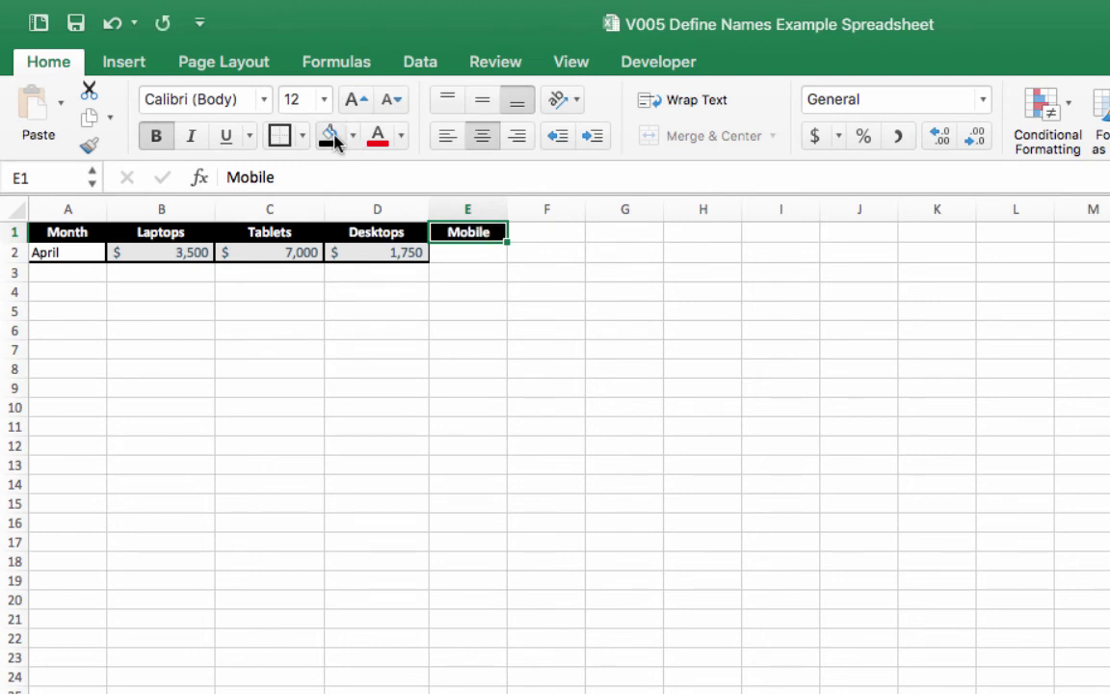
# Copy D2's VLOOKUP to E2 and change its column index to 5, showing $14,000.
pyautogui.click(453, 253)
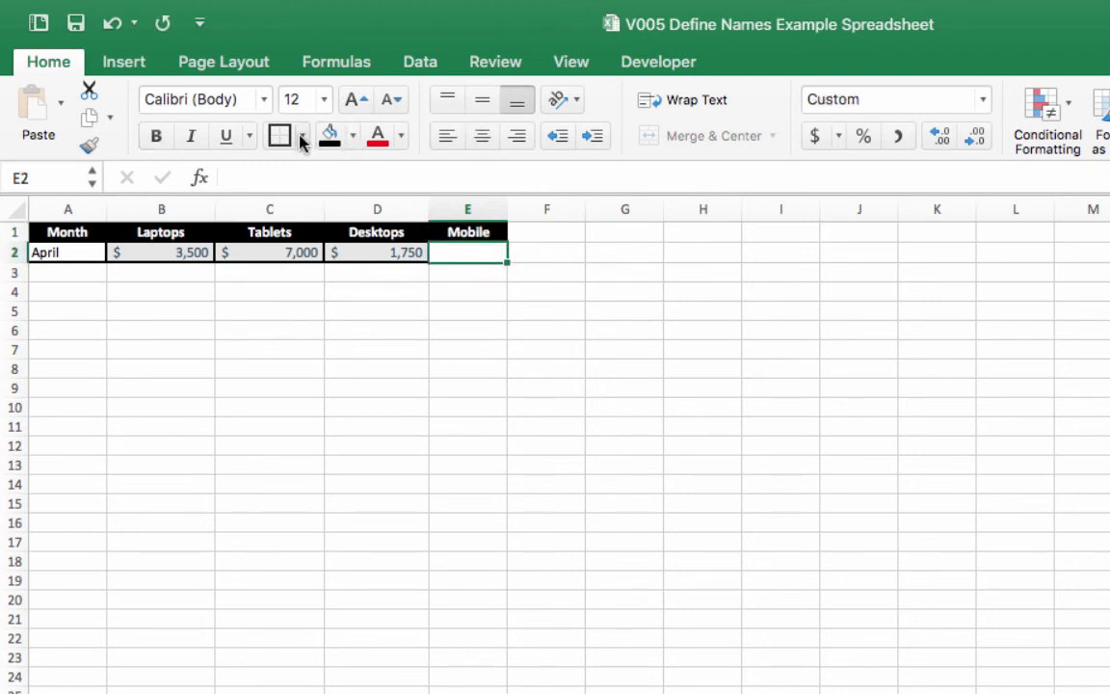
pyautogui.click(457, 349)
pyautogui.click(473, 251)
pyautogui.click(401, 256)
pyautogui.press('super+c')
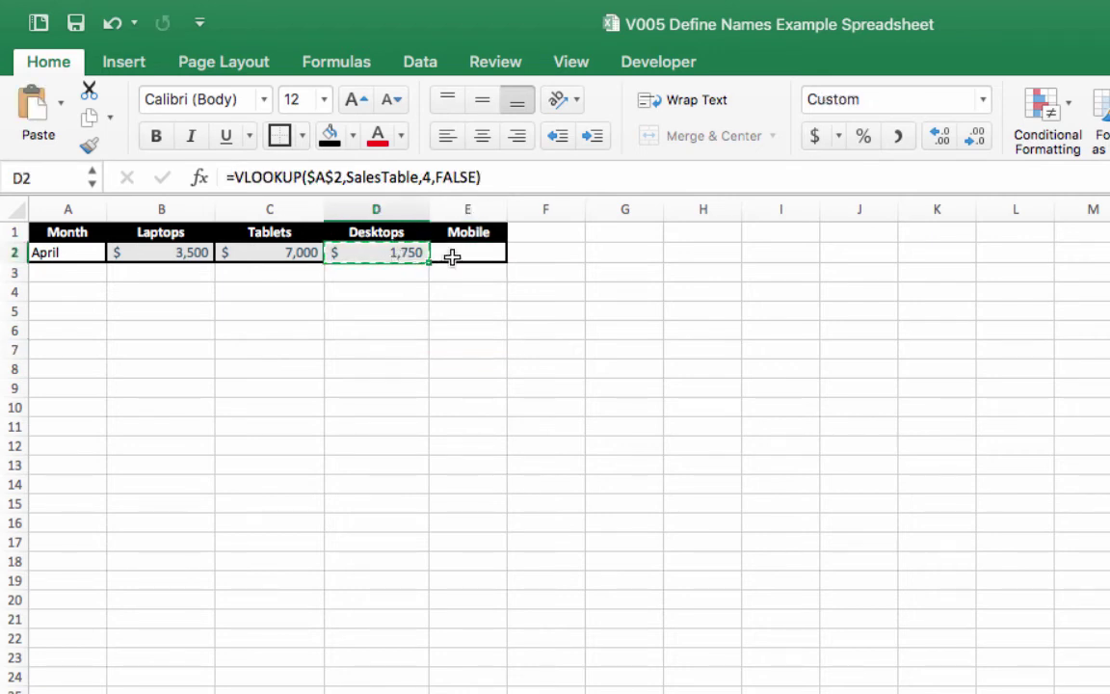
pyautogui.click(450, 253)
pyautogui.press('super+v')
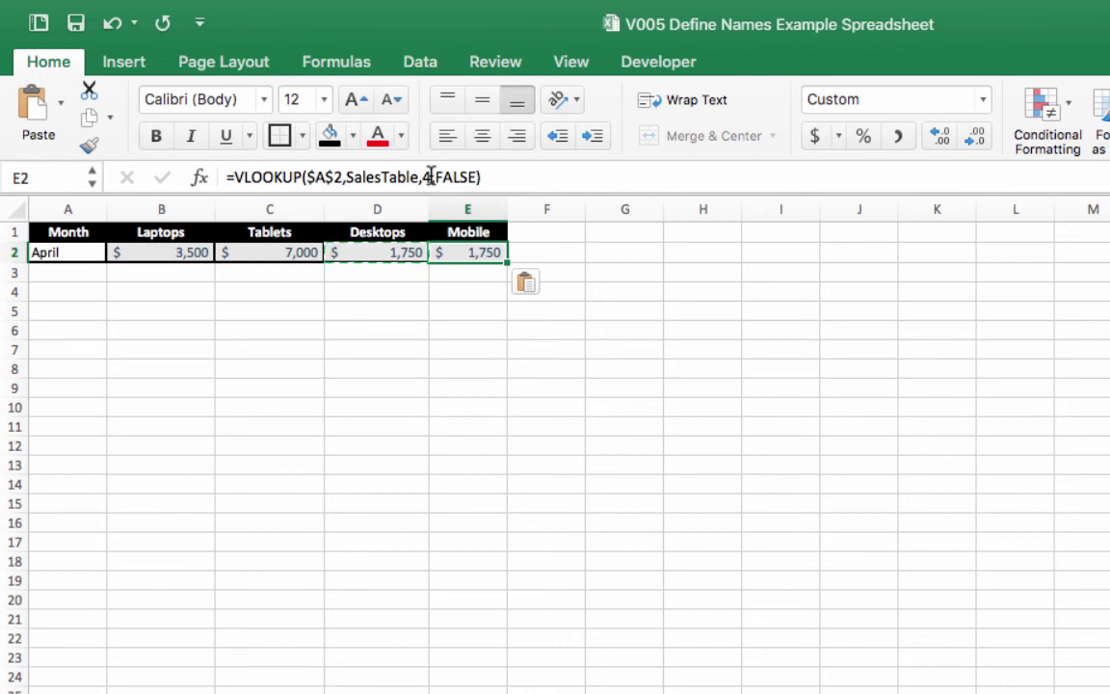
pyautogui.click(431, 176)
pyautogui.press('BackSpace')
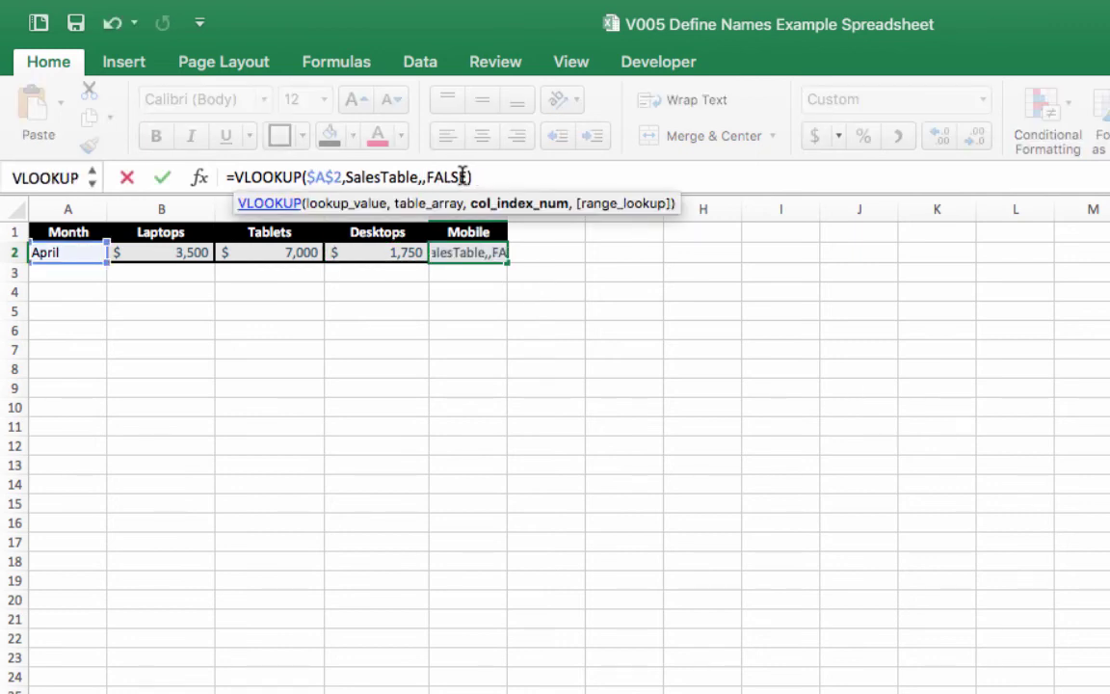
pyautogui.write('5')
pyautogui.press('Return')
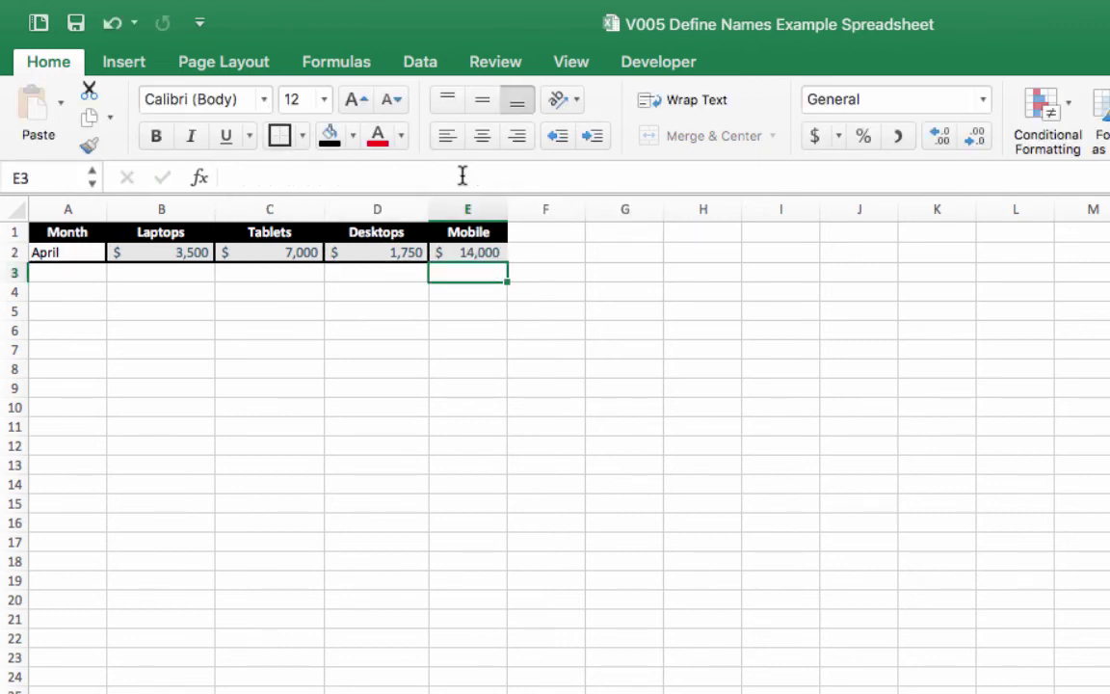
pyautogui.click(446, 294)
pyautogui.click(456, 250)
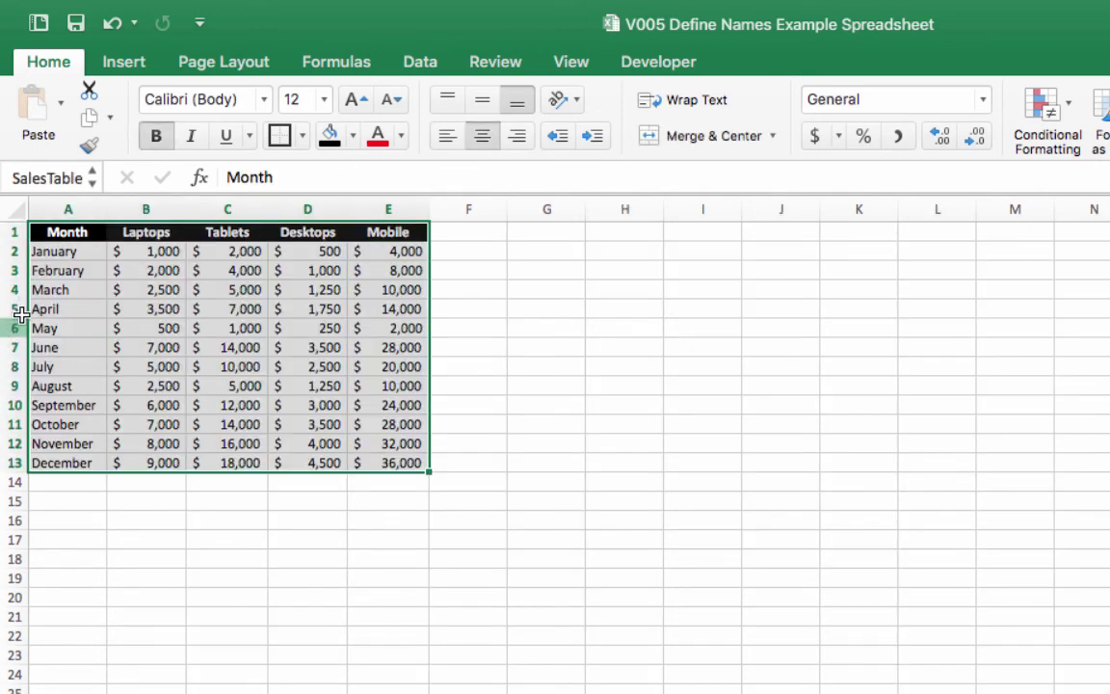
# Set the month to June and check E2's Mobile lookup against the data sheet.
pyautogui.click(77, 308)
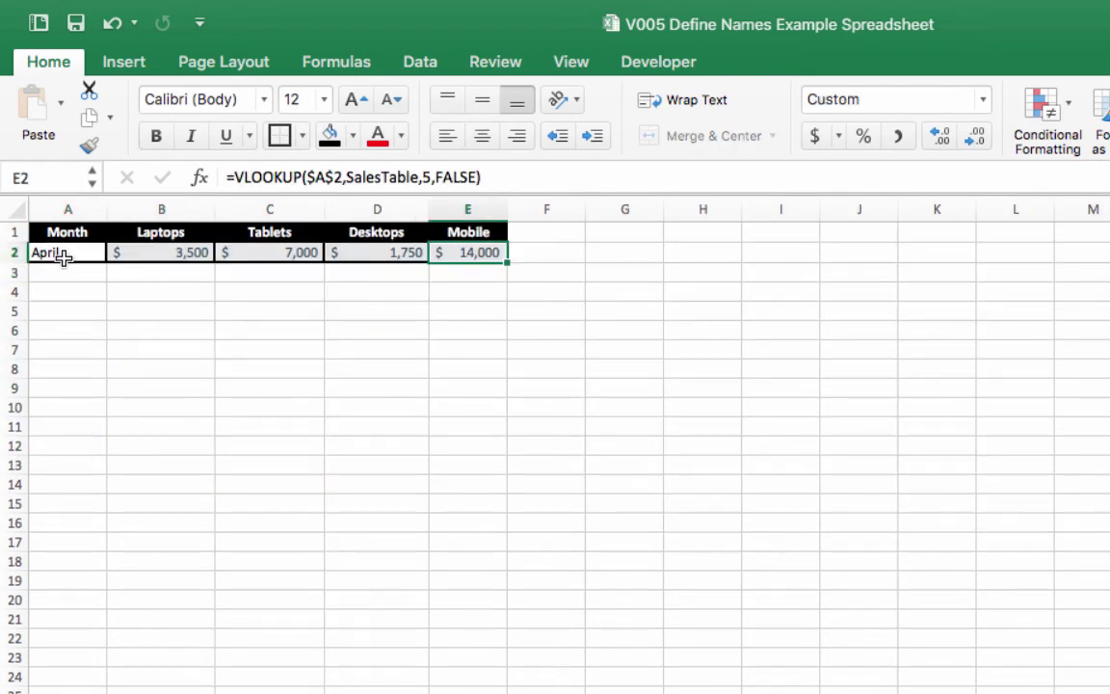
pyautogui.click(54, 253)
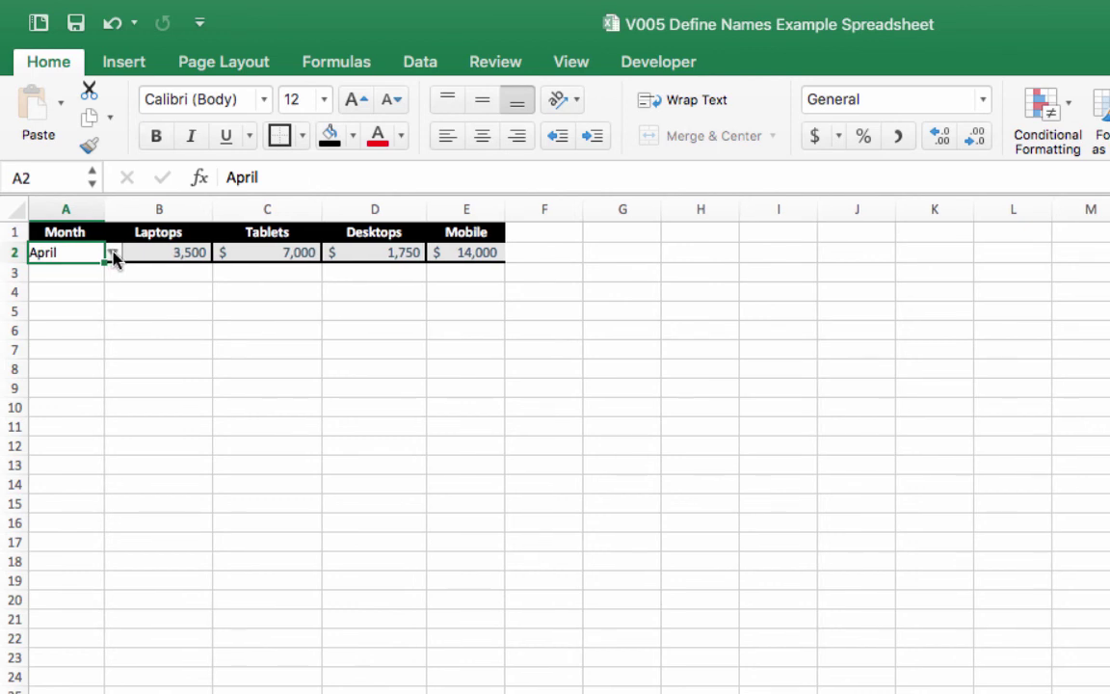
pyautogui.click(112, 252)
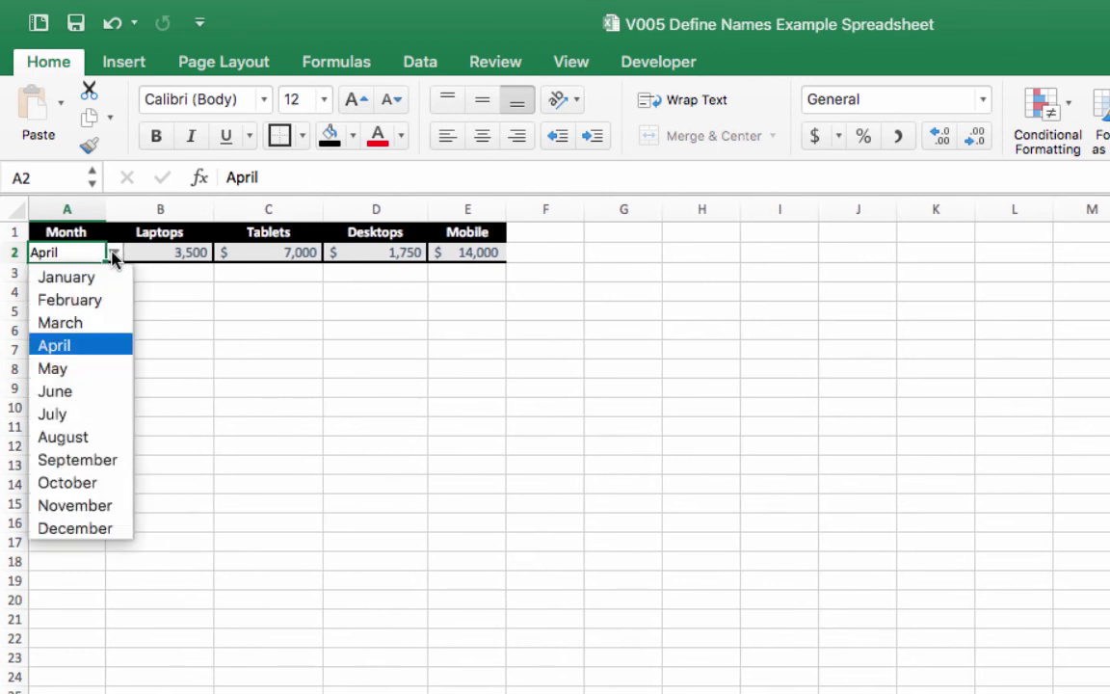
pyautogui.click(94, 390)
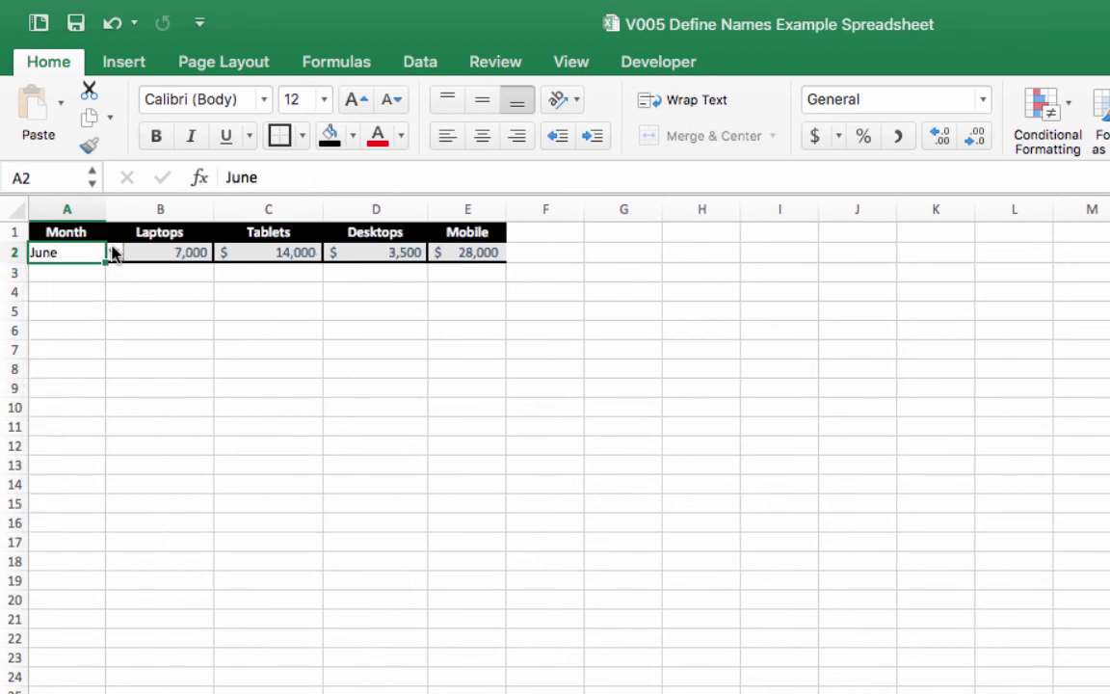
pyautogui.click(510, 256)
pyautogui.click(494, 256)
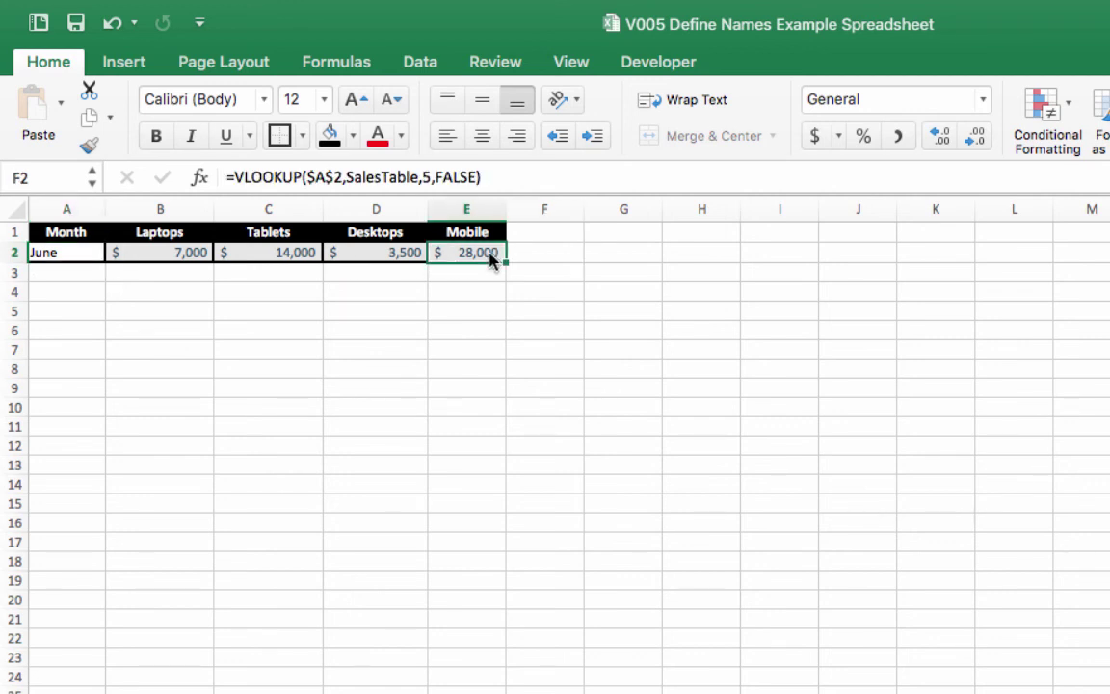
# Choose September as the month, giving $24,000 Mobile sales in E2.
pyautogui.click(235, 686)
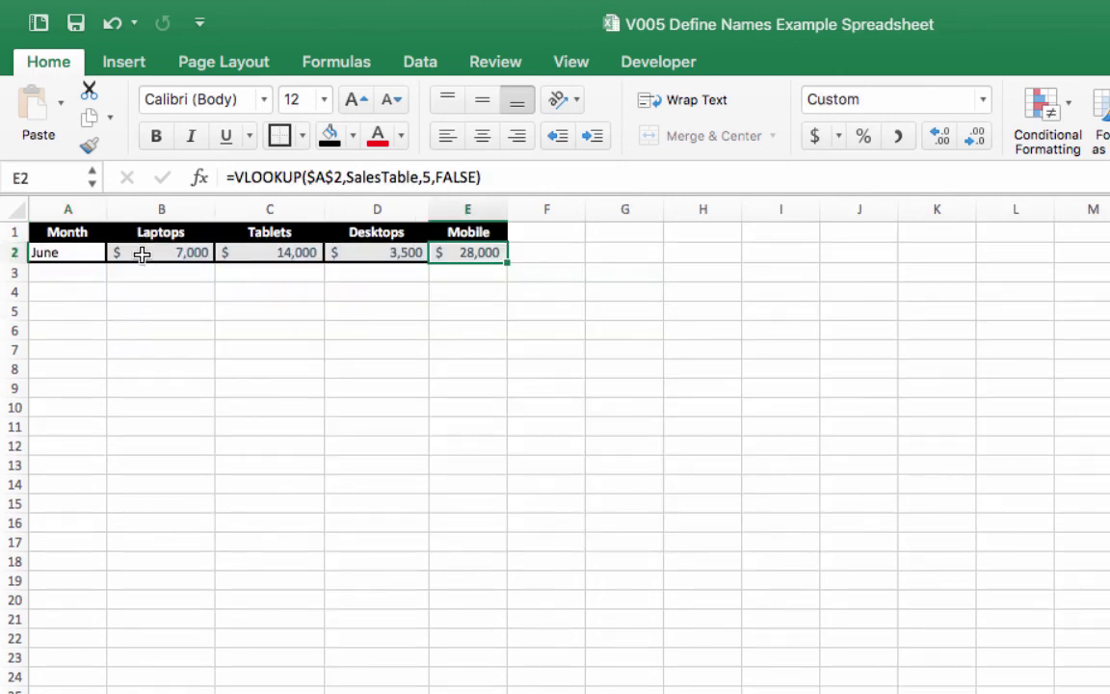
pyautogui.click(82, 250)
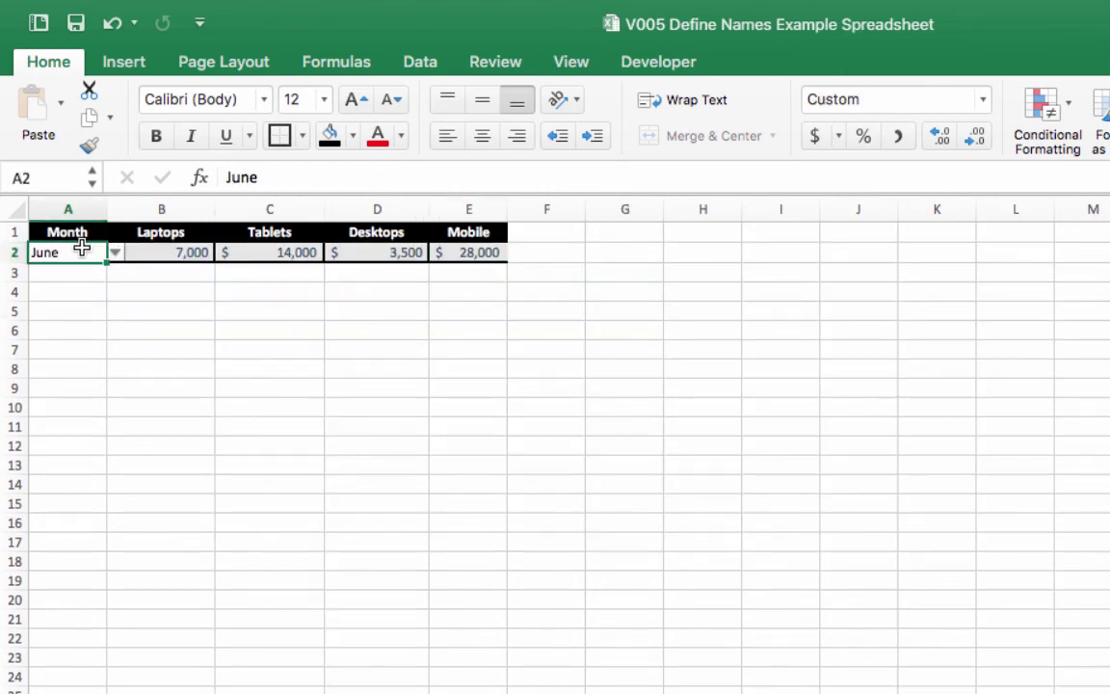
pyautogui.click(115, 253)
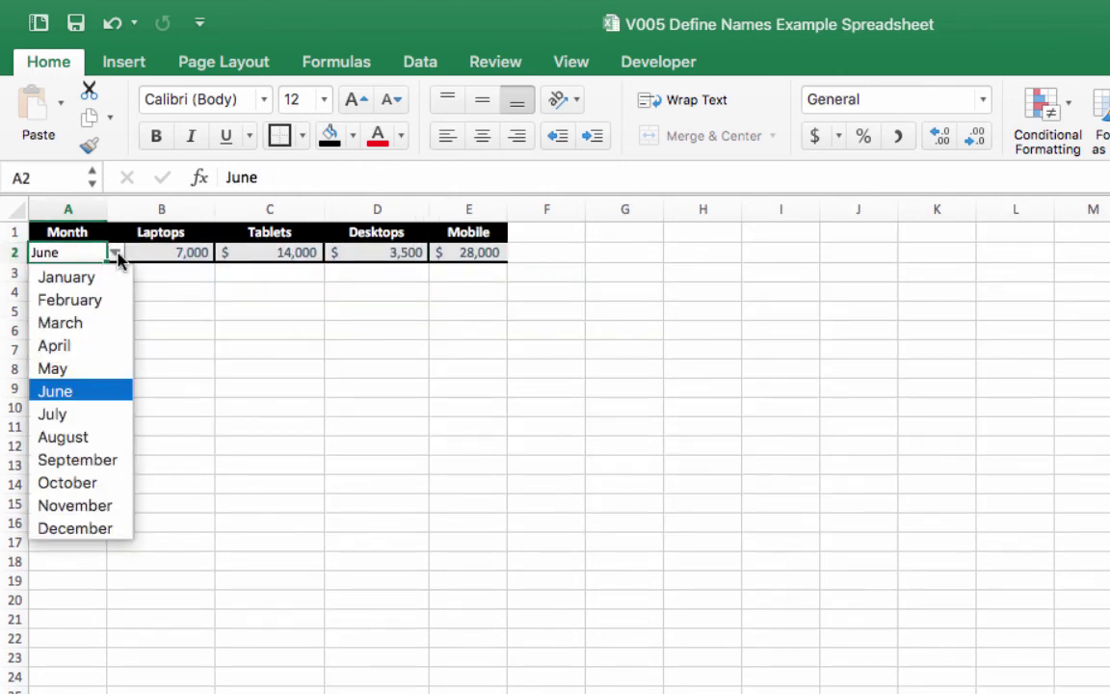
pyautogui.click(79, 460)
pyautogui.click(464, 252)
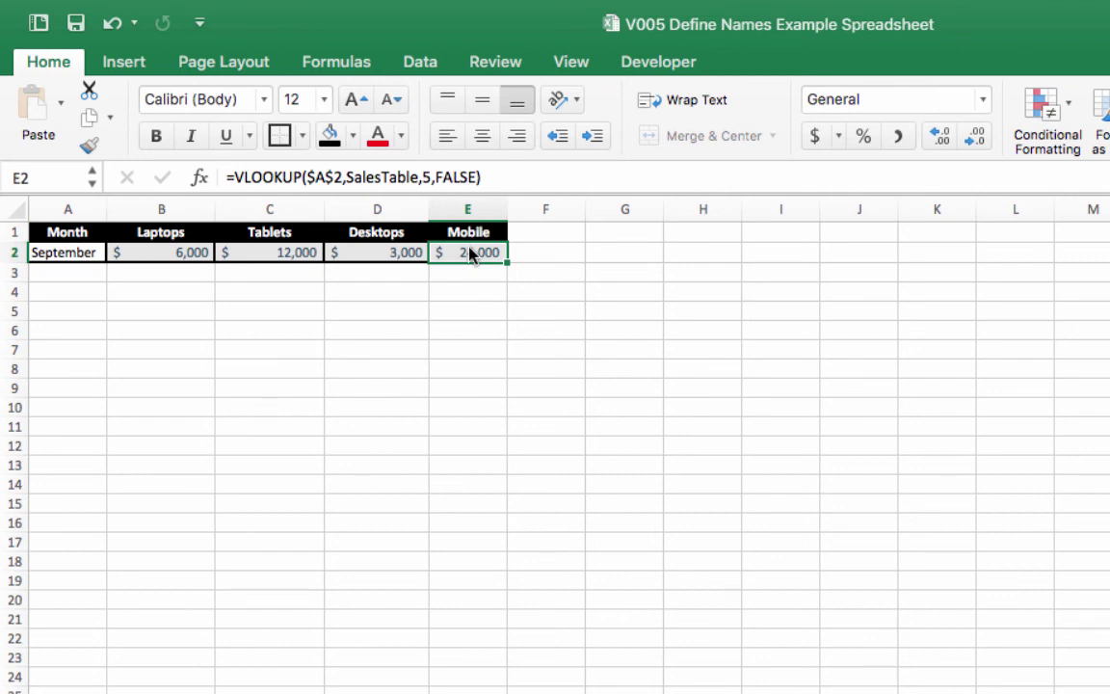